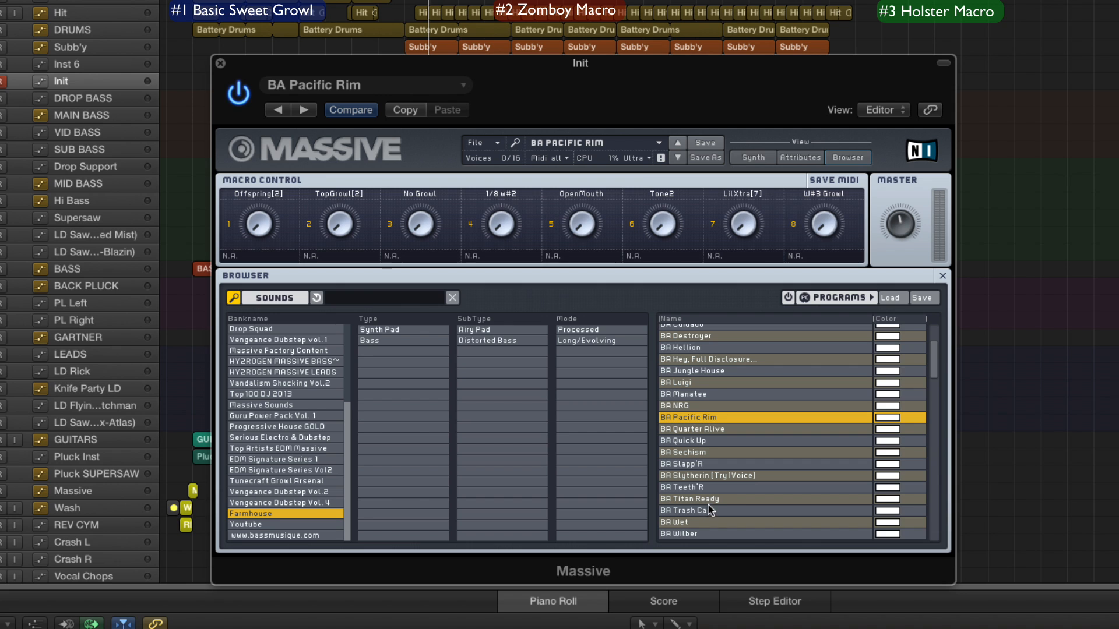
Audition the BA Titan Ready and BA Pacific Rim presets from the Farmhouse bank.
{"action": "left_click", "coordinate": [701, 498]}
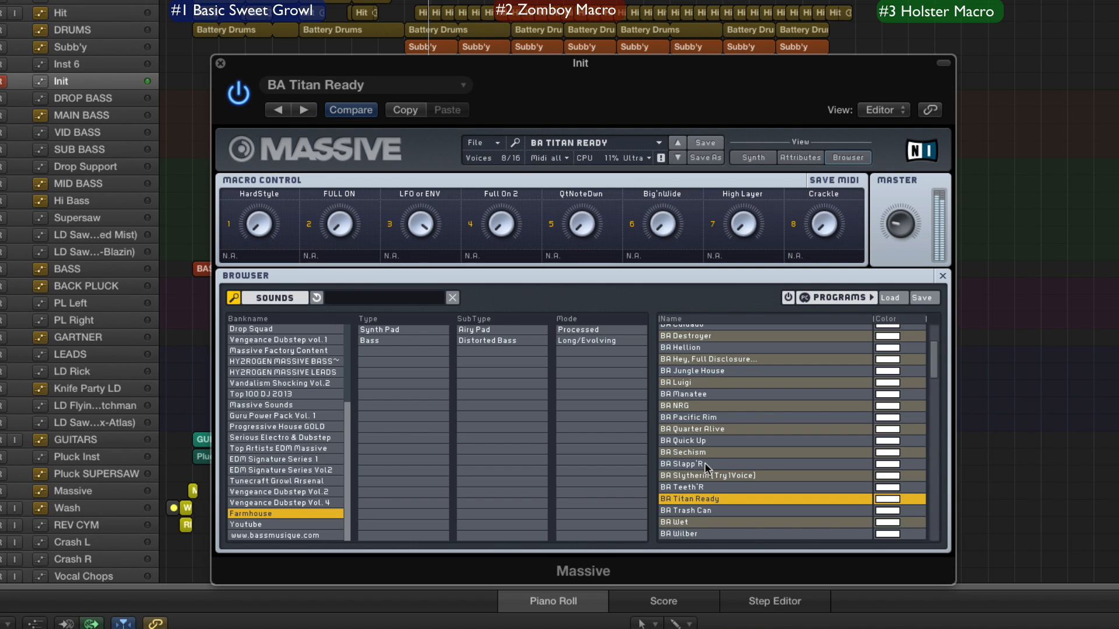
{"action": "left_click", "coordinate": [718, 416]}
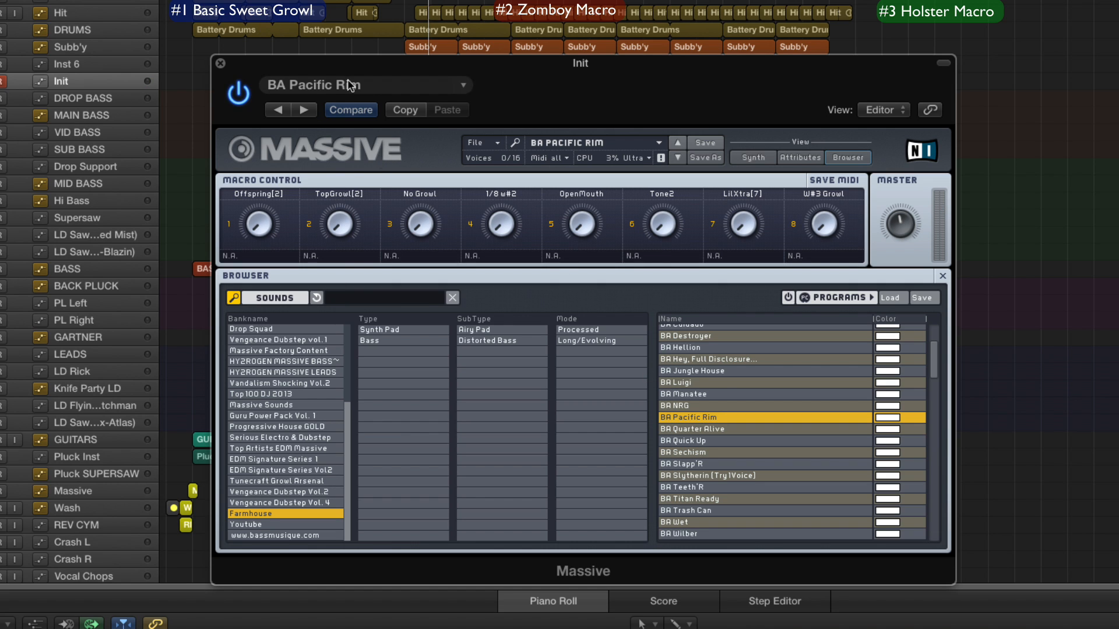
Create a new empty sound and show its full synth page.
{"action": "left_click", "coordinate": [488, 142]}
{"action": "left_click", "coordinate": [495, 152]}
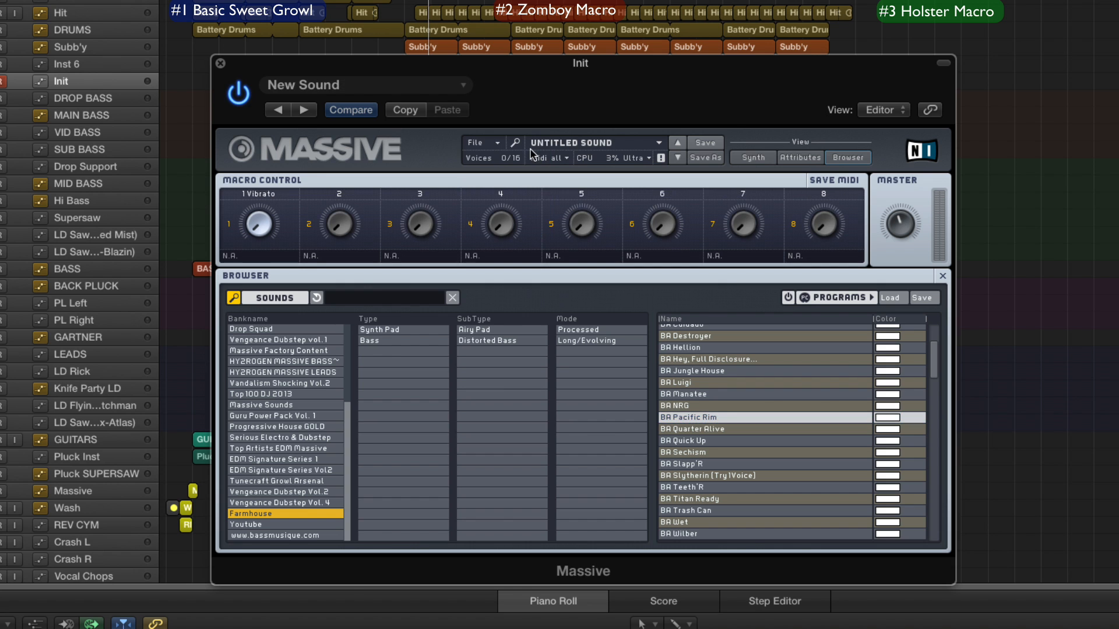
{"action": "left_click", "coordinate": [752, 157]}
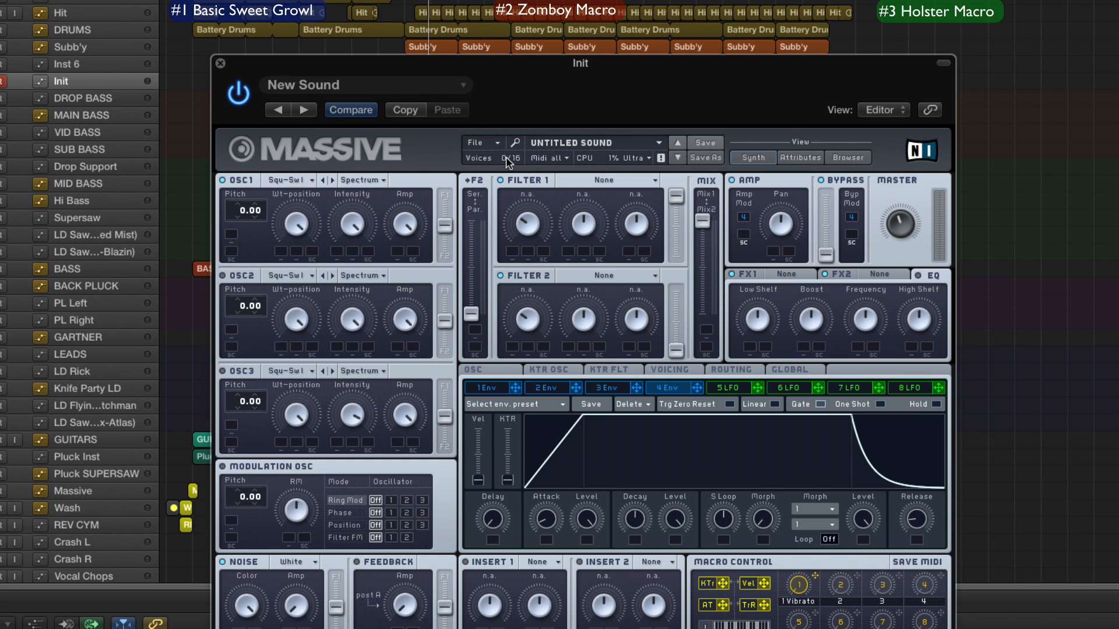
{"action": "left_click", "coordinate": [179, 183]}
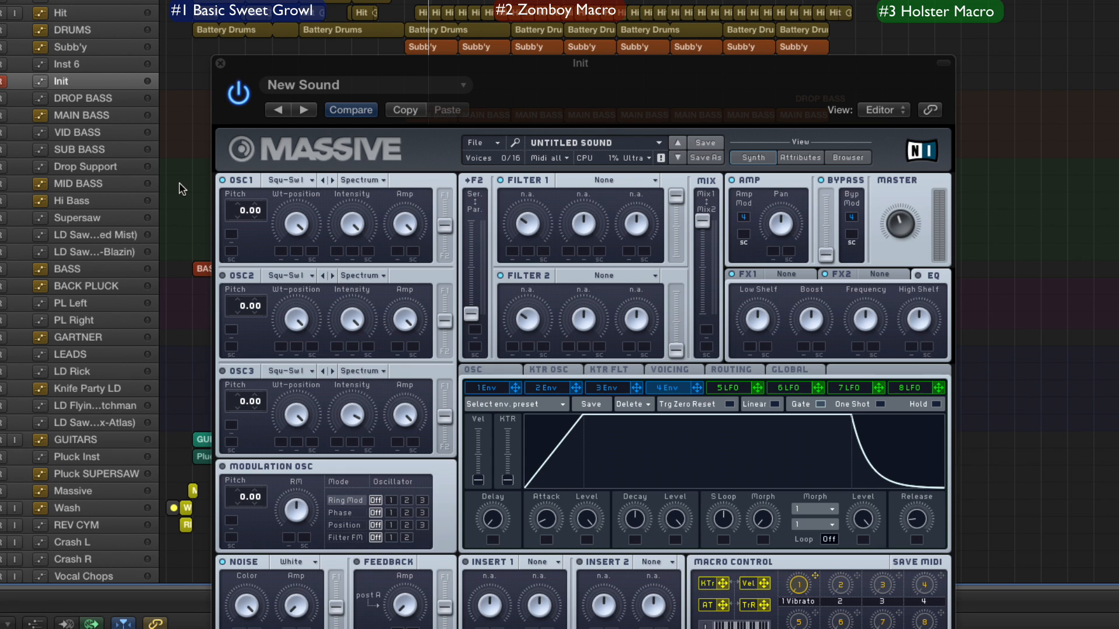
{"action": "key", "text": "space"}
{"action": "left_click_drag", "start_coordinate": [298, 225], "coordinate": [333, 269]}
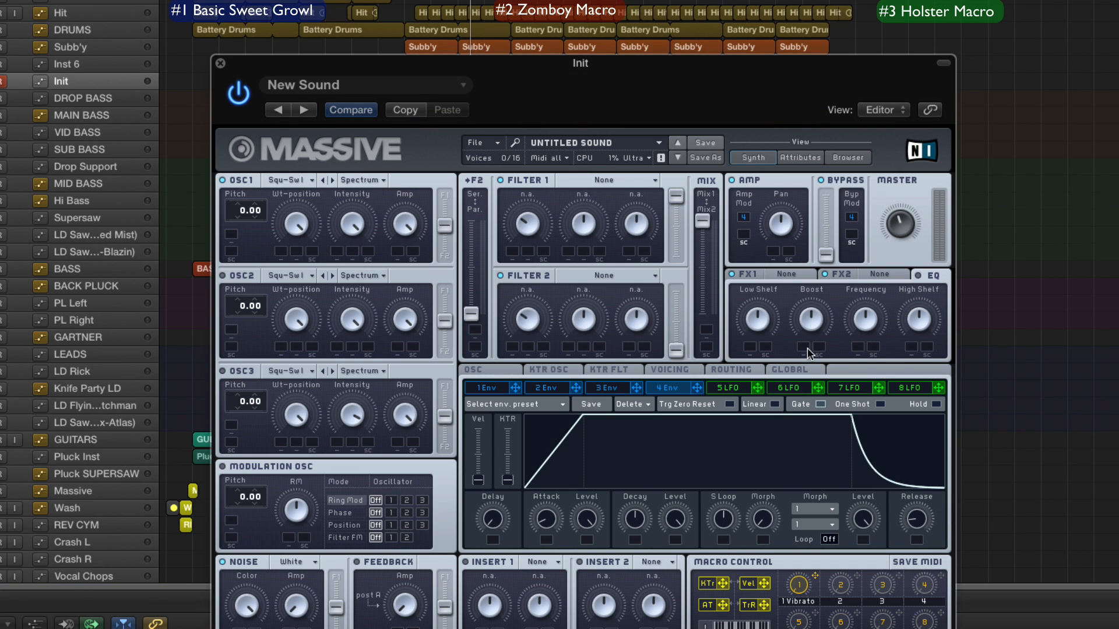
Set Filter 1 to Bandreject and Filter 2 to Bandpass.
{"action": "left_click", "coordinate": [597, 178]}
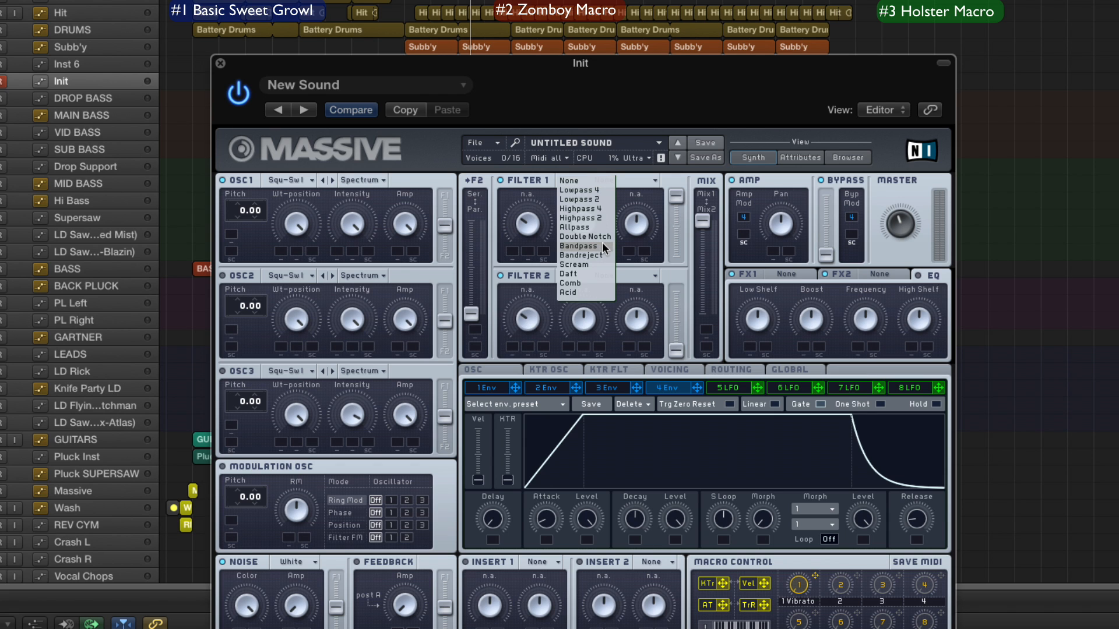
{"action": "left_click", "coordinate": [594, 255]}
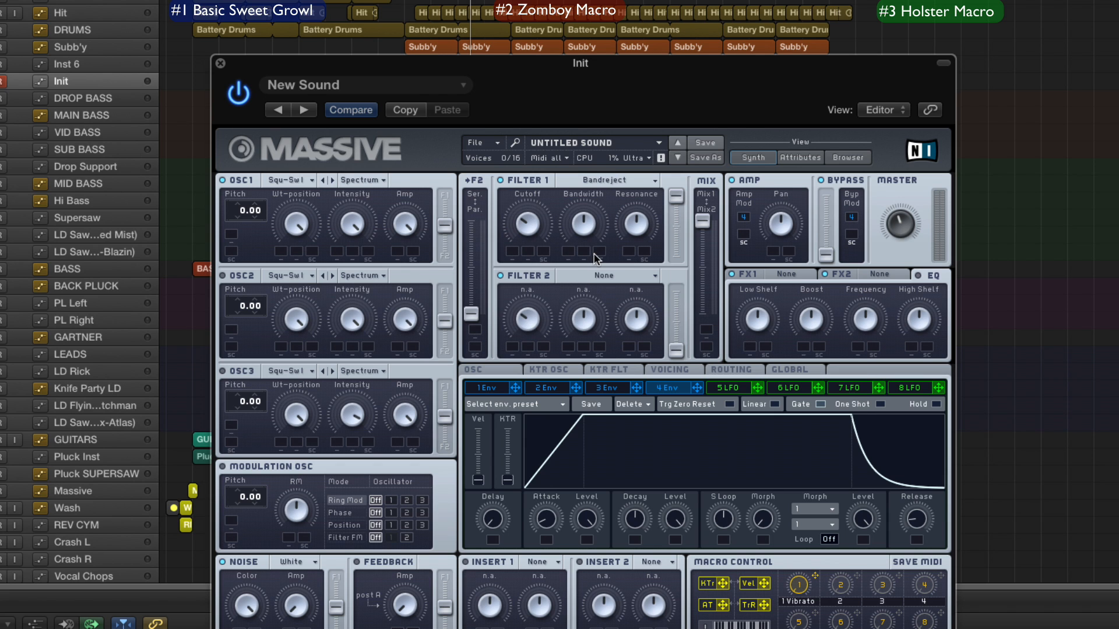
{"action": "left_click", "coordinate": [592, 278]}
{"action": "left_click", "coordinate": [596, 342]}
Load the B Tube effect into FX1 and lower OSC1's pitch to -12.00.
{"action": "left_click", "coordinate": [786, 274]}
{"action": "left_click", "coordinate": [805, 435]}
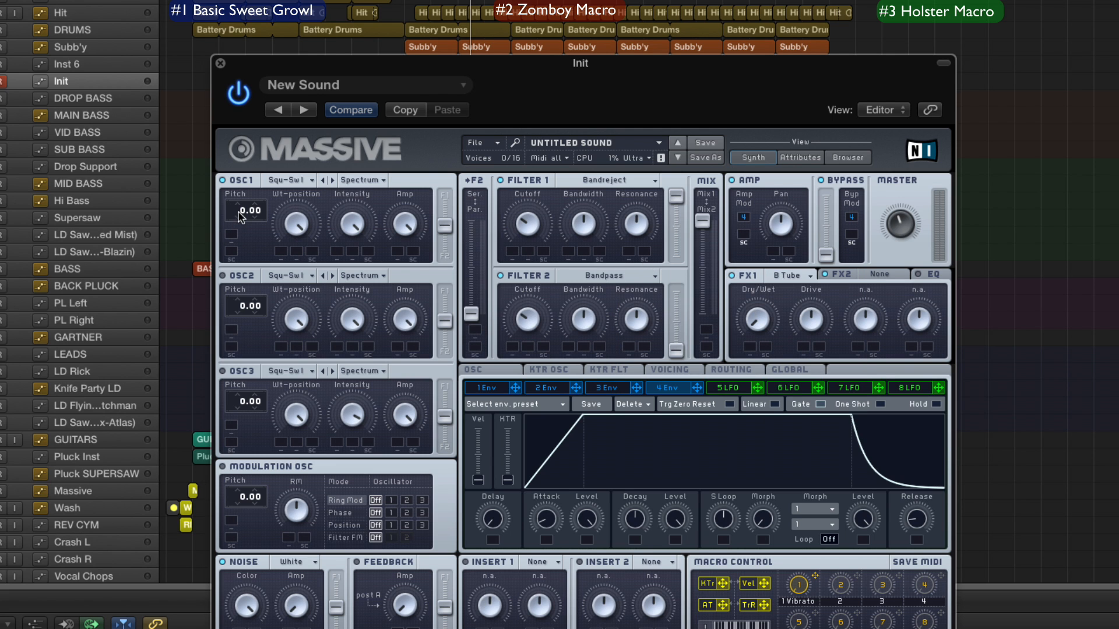
{"action": "left_click_drag", "start_coordinate": [240, 231], "coordinate": [241, 239]}
Adjust Filter 1's resonance and assign LFO 5 to modulate its cutoff.
{"action": "left_click", "coordinate": [500, 180]}
{"action": "left_click", "coordinate": [500, 180]}
{"action": "left_click_drag", "start_coordinate": [627, 222], "coordinate": [622, 281]}
{"action": "left_click", "coordinate": [727, 388]}
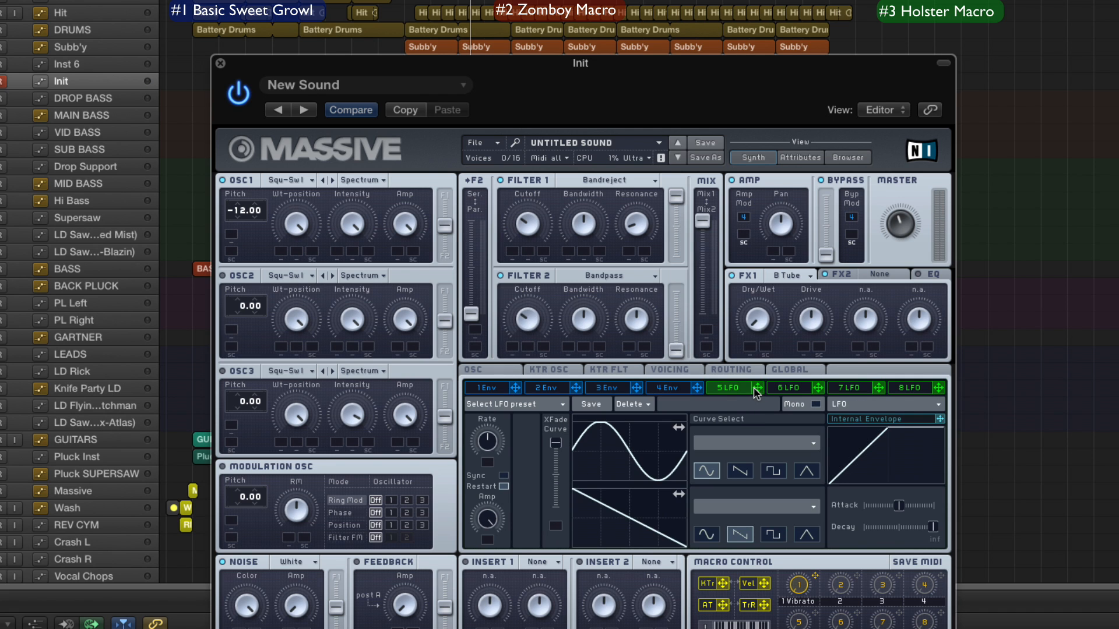
{"action": "left_click_drag", "start_coordinate": [757, 387], "coordinate": [515, 235]}
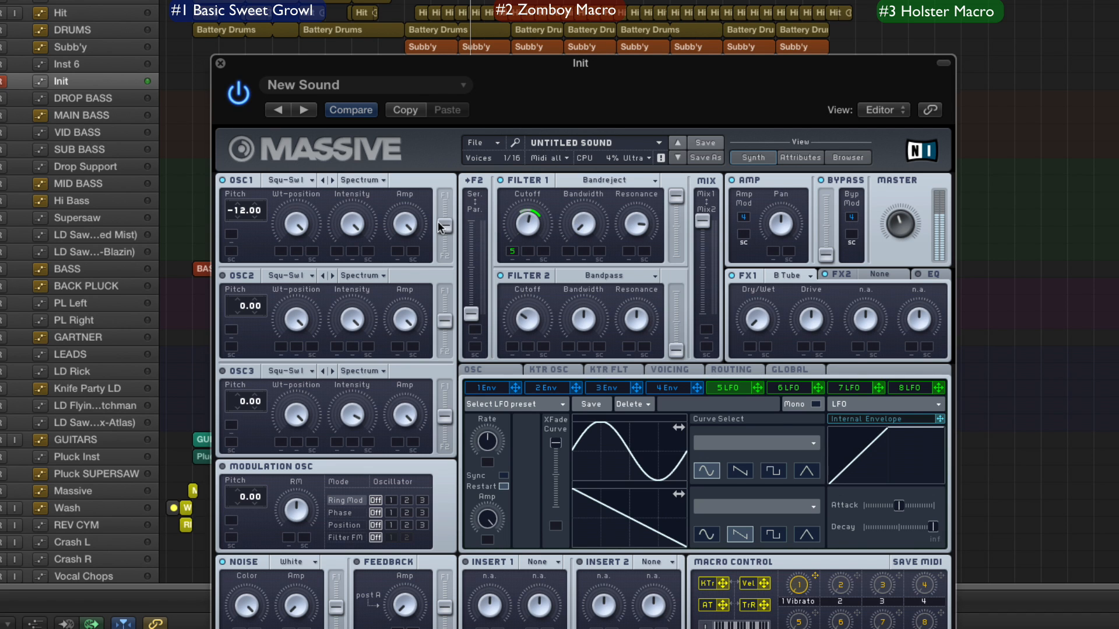
Move the filter mix fully to Mix2 and raise Filter 2's output level to maximum.
{"action": "left_click", "coordinate": [501, 180]}
{"action": "left_click", "coordinate": [499, 180]}
{"action": "left_click_drag", "start_coordinate": [702, 221], "coordinate": [636, 307]}
{"action": "left_click_drag", "start_coordinate": [678, 348], "coordinate": [676, 292]}
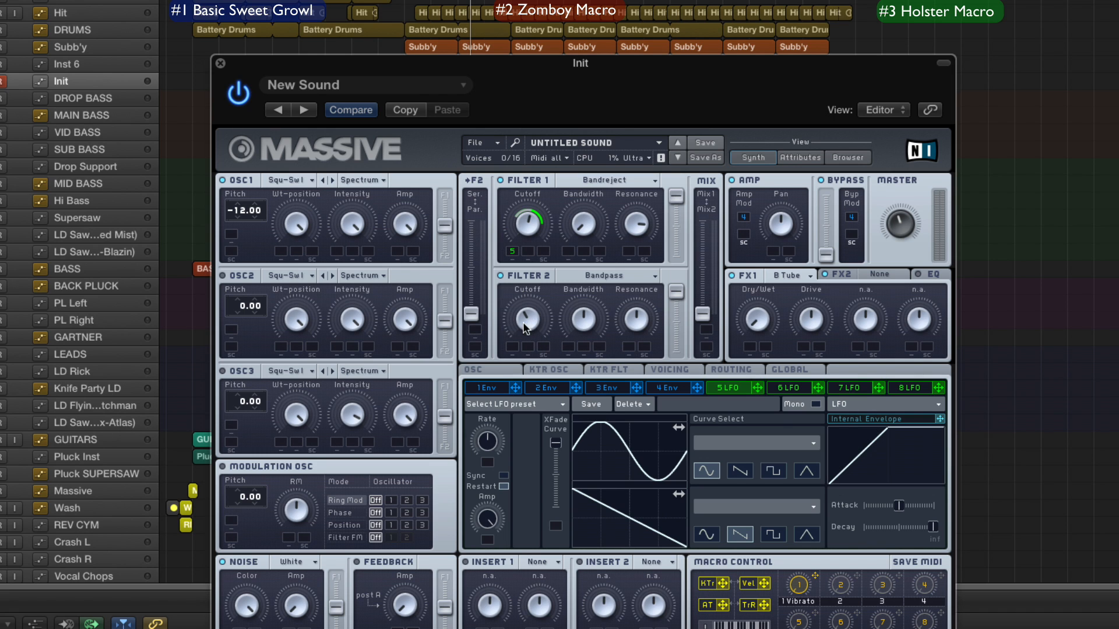
Modulate Filter 2's cutoff with LFO 5 and raise the filter's resonance.
{"action": "left_click_drag", "start_coordinate": [528, 320], "coordinate": [528, 330]}
{"action": "left_click_drag", "start_coordinate": [591, 340], "coordinate": [510, 344]}
{"action": "left_click_drag", "start_coordinate": [510, 345], "coordinate": [525, 322]}
{"action": "left_click_drag", "start_coordinate": [630, 331], "coordinate": [634, 278]}
{"action": "left_click_drag", "start_coordinate": [585, 345], "coordinate": [584, 318]}
Route the two filters fully in series and turn FX1's dry/wet and drive up to maximum.
{"action": "left_click_drag", "start_coordinate": [471, 313], "coordinate": [473, 197]}
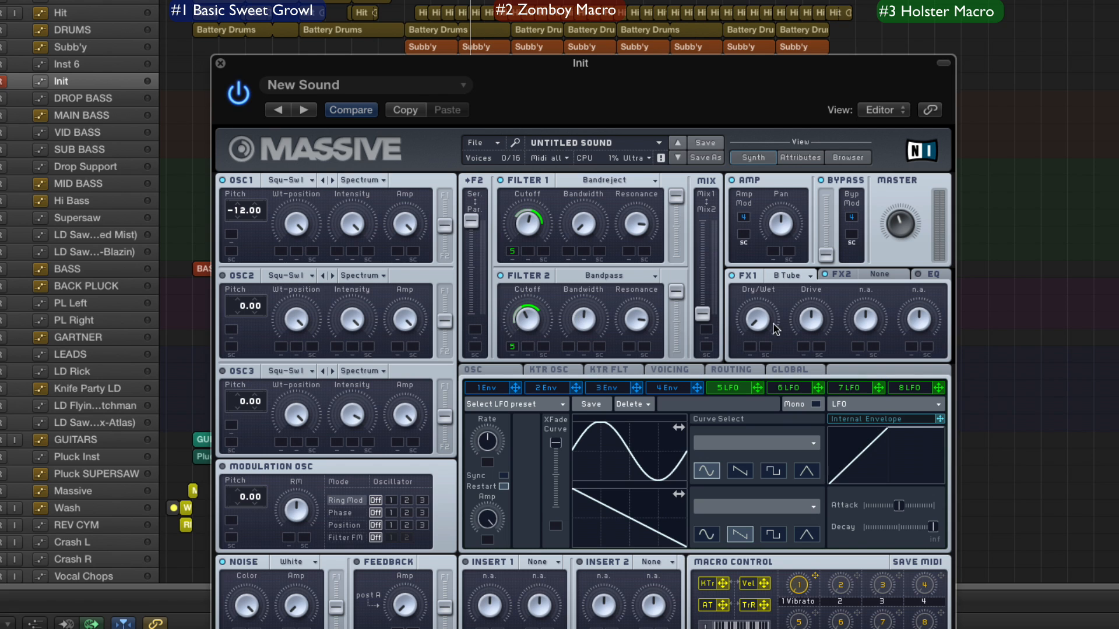
{"action": "left_click_drag", "start_coordinate": [707, 314], "coordinate": [719, 373]}
{"action": "left_click_drag", "start_coordinate": [758, 324], "coordinate": [708, 98]}
{"action": "left_click_drag", "start_coordinate": [810, 316], "coordinate": [778, 202]}
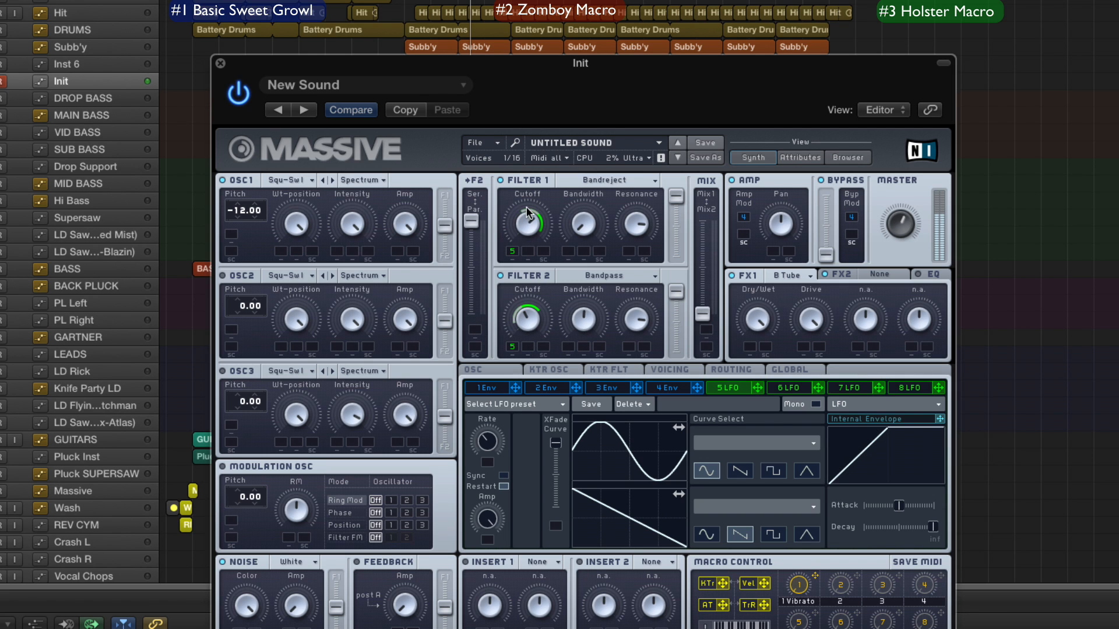
Fine-tune Filter 1's cutoff and the LFO 5 modulation amount on Filter 2's cutoff.
{"action": "left_click_drag", "start_coordinate": [526, 208], "coordinate": [529, 241]}
{"action": "left_click_drag", "start_coordinate": [512, 348], "coordinate": [514, 357]}
Load the Dimension Expander into FX2 and reduce its dry/wet amount.
{"action": "left_click", "coordinate": [879, 274]}
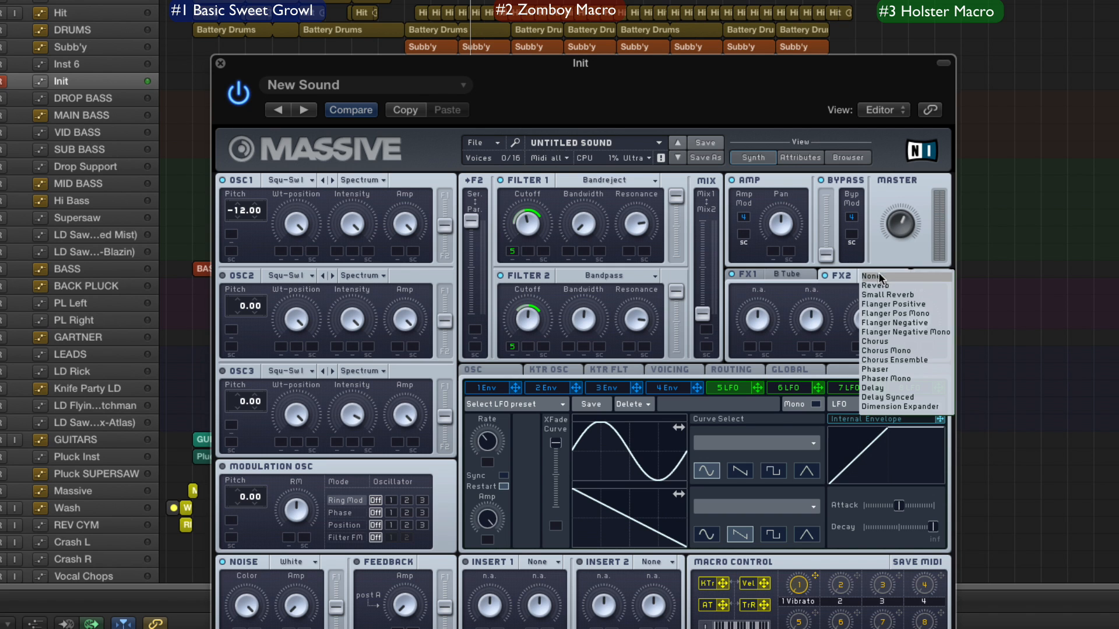
{"action": "left_click", "coordinate": [891, 407]}
{"action": "left_click_drag", "start_coordinate": [809, 314], "coordinate": [759, 331]}
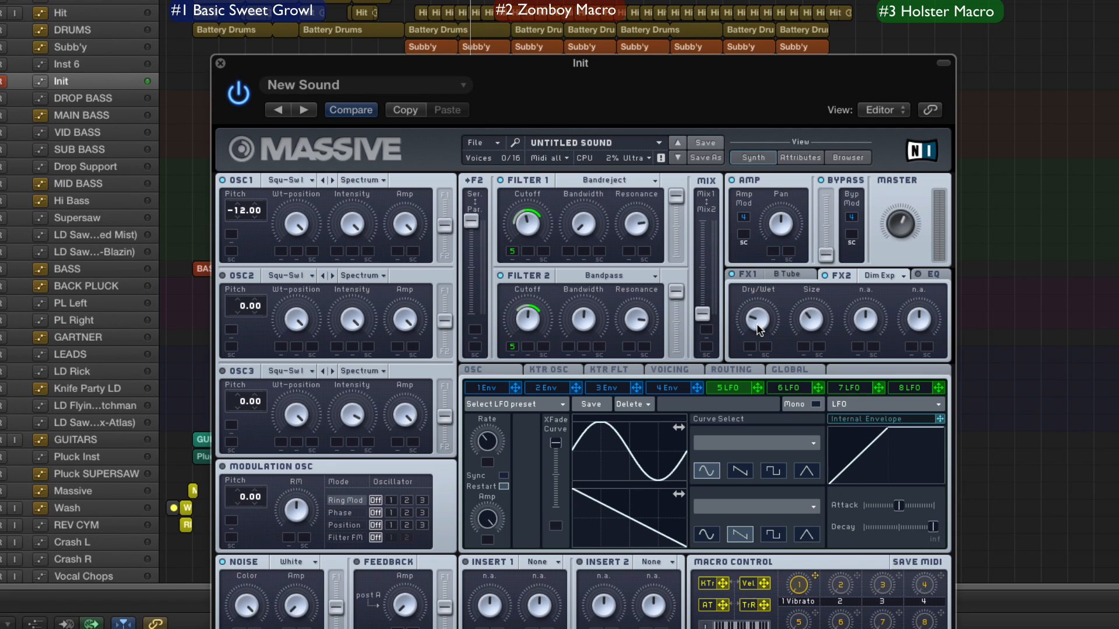
Enable phase modulation of OSC1 at pitch -12.00 and modulate the Phase amount with LFO 5.
{"action": "left_click", "coordinate": [390, 513]}
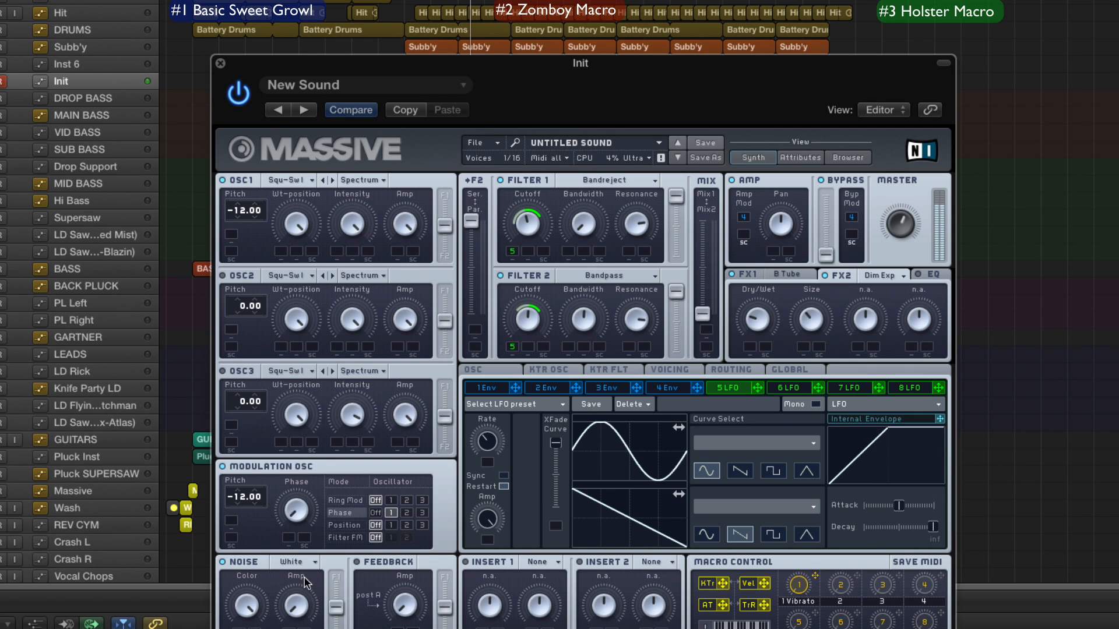
{"action": "left_click_drag", "start_coordinate": [758, 388], "coordinate": [299, 533]}
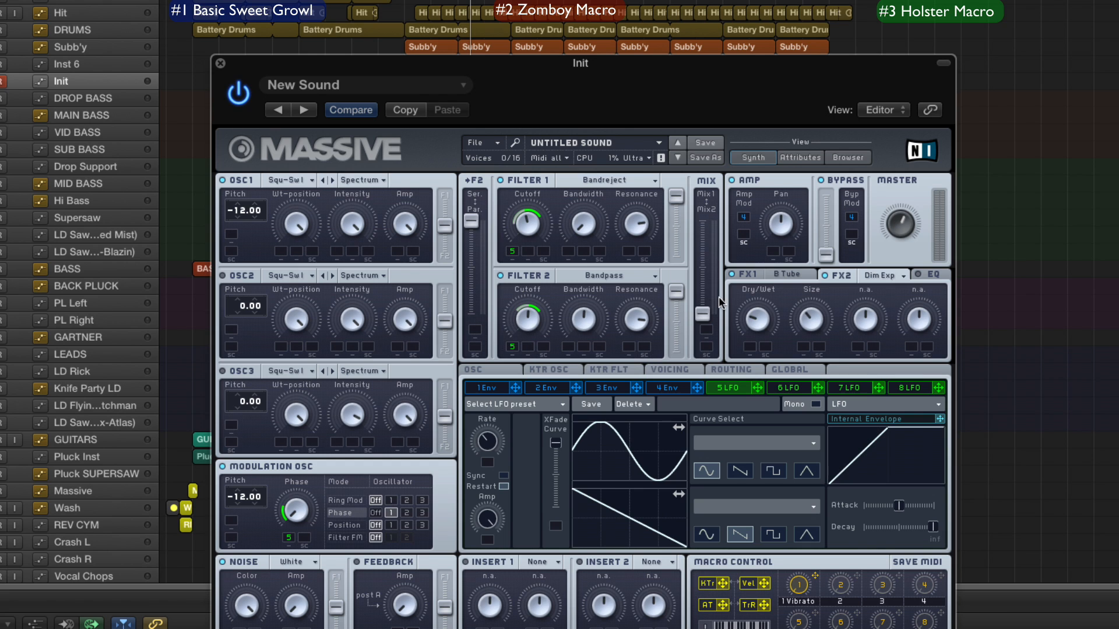
{"action": "left_click", "coordinate": [770, 271]}
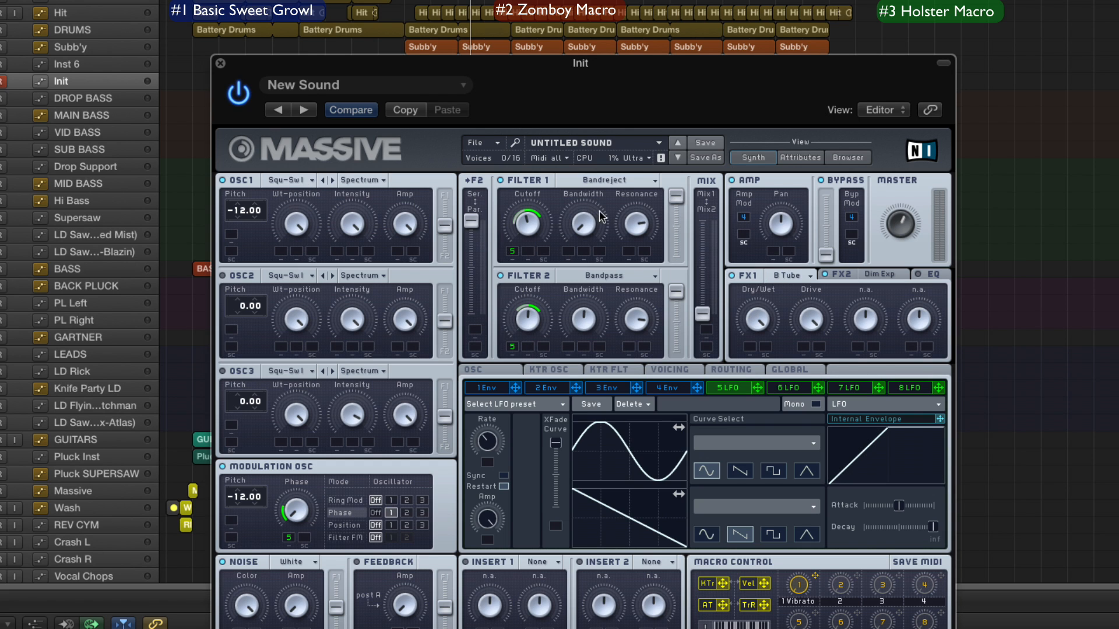
Try the Drive III and D-Throat wavetables in OSC1.
{"action": "left_click", "coordinate": [305, 178]}
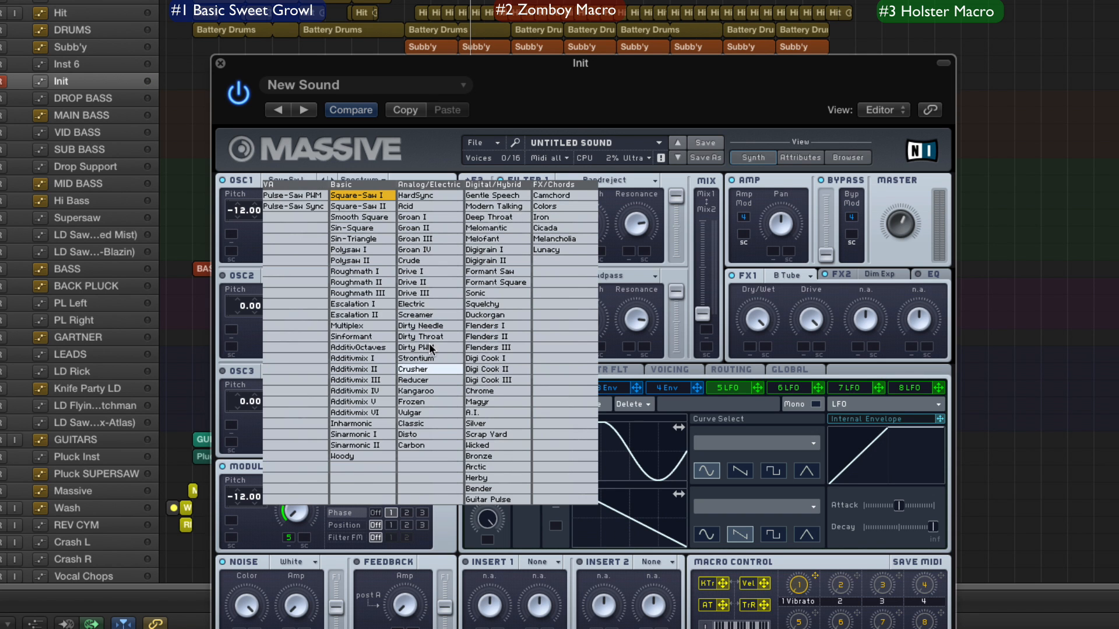
{"action": "left_click", "coordinate": [428, 293]}
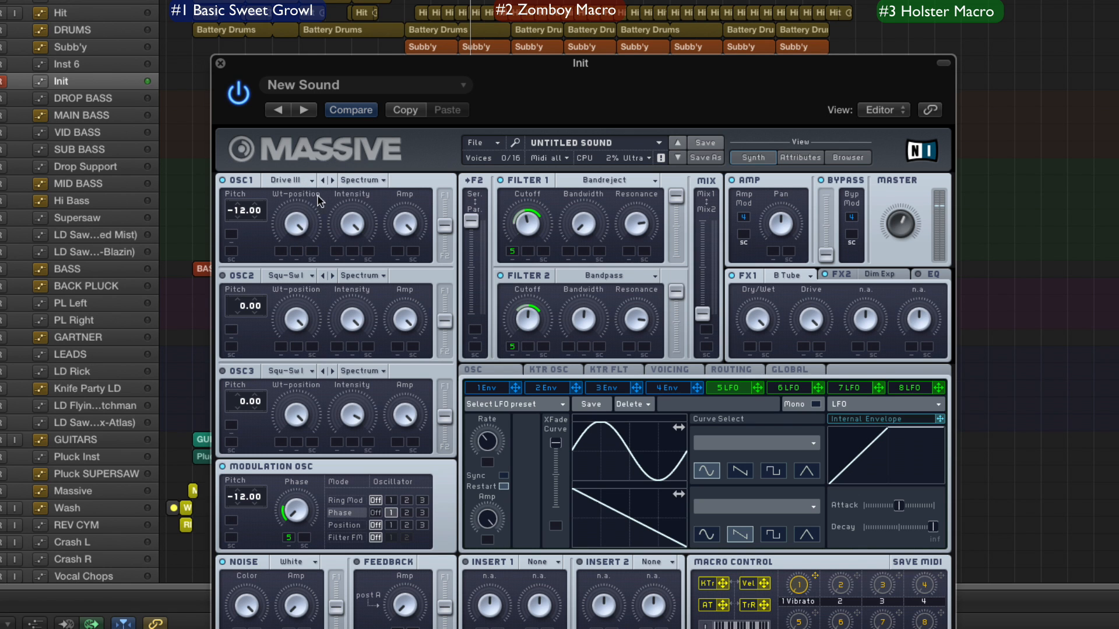
{"action": "left_click", "coordinate": [290, 181]}
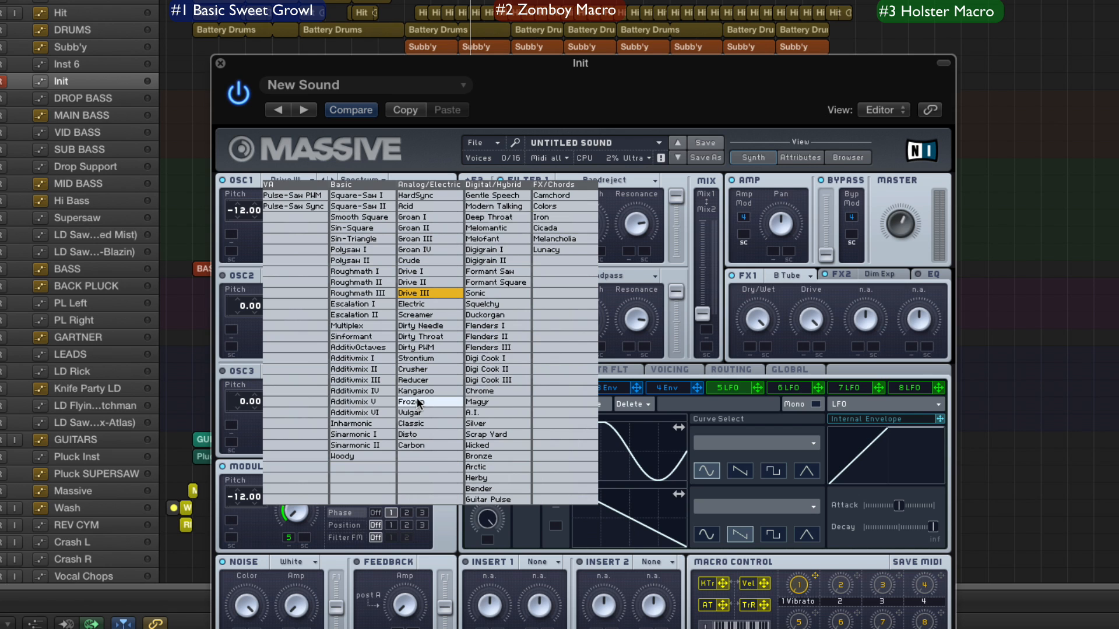
{"action": "left_click", "coordinate": [495, 205]}
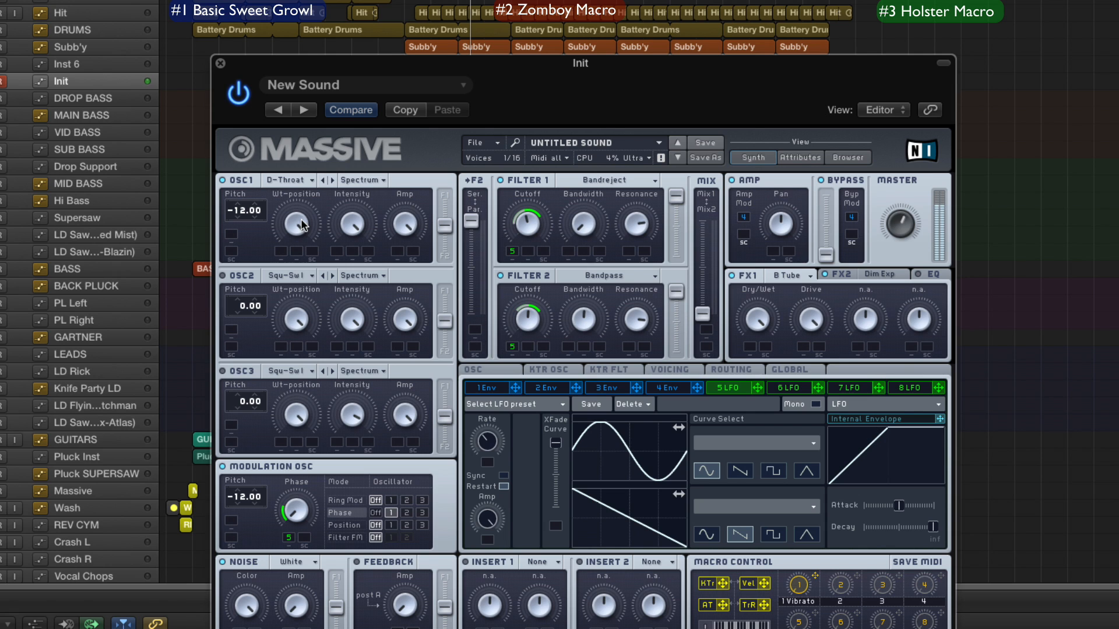
Switch OSC1's wavetable mode from Spectrum to Bend - and try out its wavetable position.
{"action": "left_click", "coordinate": [361, 180]}
{"action": "left_click", "coordinate": [361, 208]}
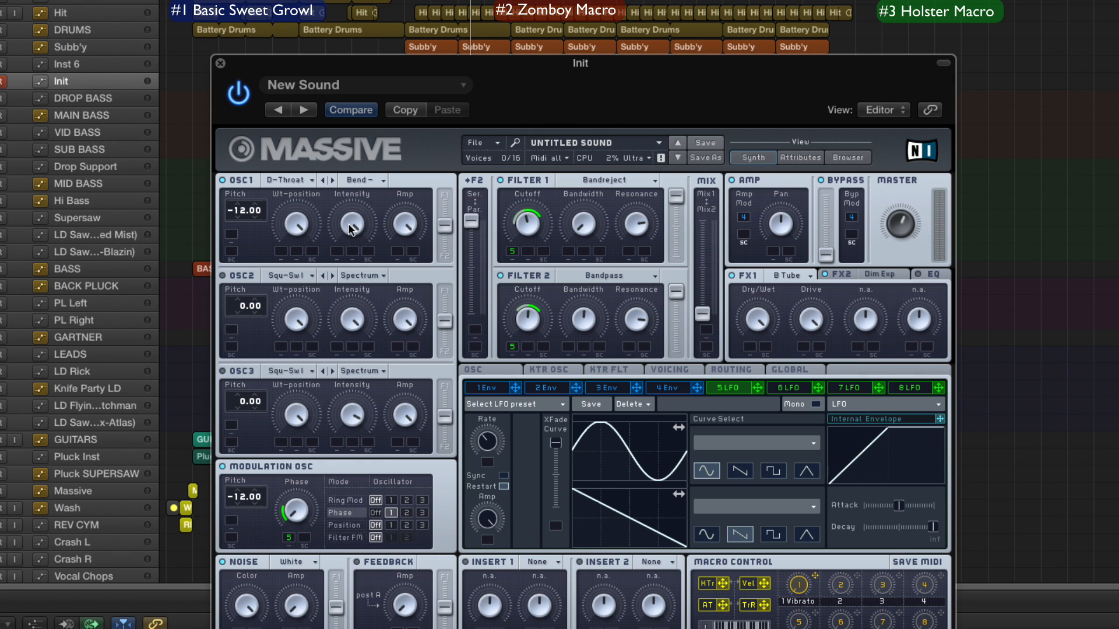
{"action": "left_click_drag", "start_coordinate": [302, 237], "coordinate": [303, 192]}
Try the Gentle Speech wavetable in OSC1.
{"action": "left_click", "coordinate": [311, 181]}
{"action": "left_click", "coordinate": [503, 194]}
{"action": "left_click", "coordinate": [298, 180]}
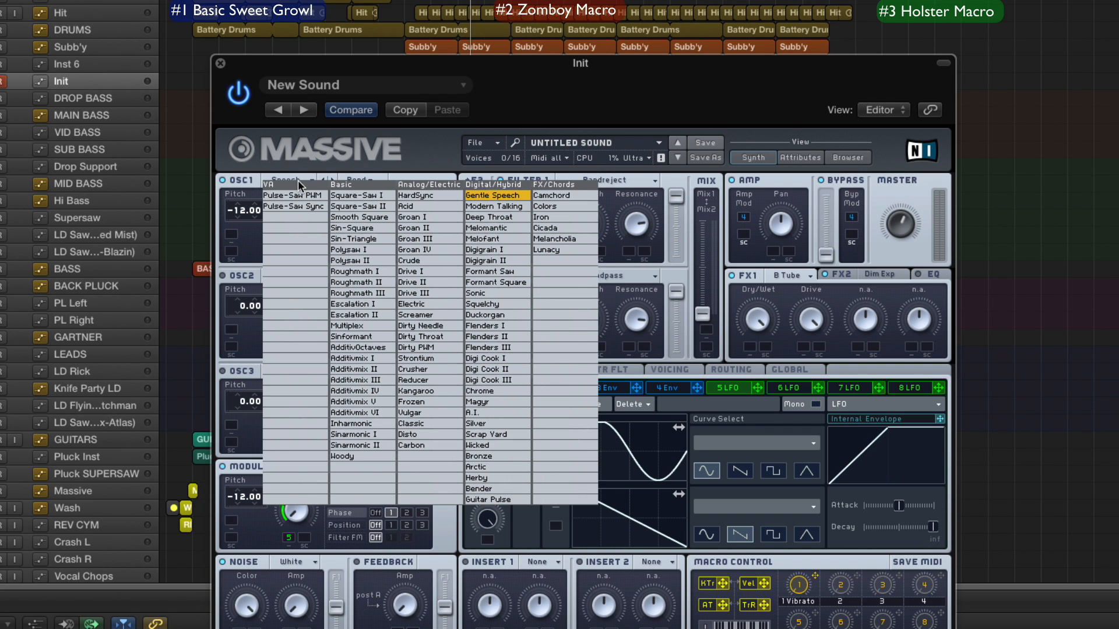
{"action": "left_click", "coordinate": [299, 180]}
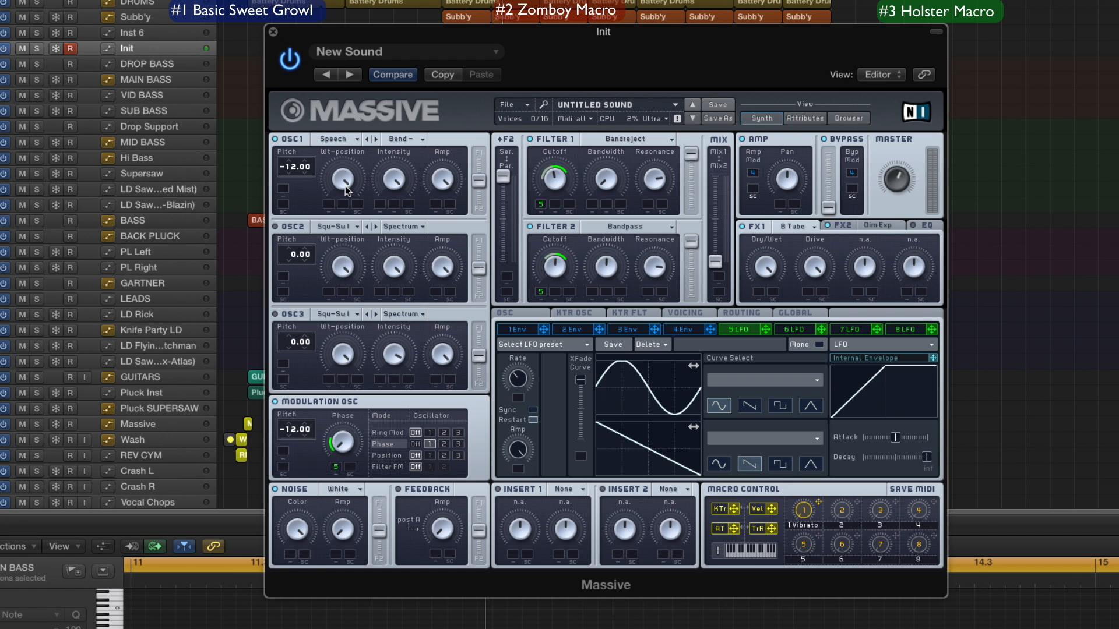
Load the Square-Saw I wavetable in OSC1 and modulate its wavetable position and intensity with Envelope 1.
{"action": "left_click", "coordinate": [354, 139]}
{"action": "left_click", "coordinate": [370, 159]}
{"action": "left_click", "coordinate": [544, 330]}
{"action": "left_click_drag", "start_coordinate": [545, 331], "coordinate": [329, 205]}
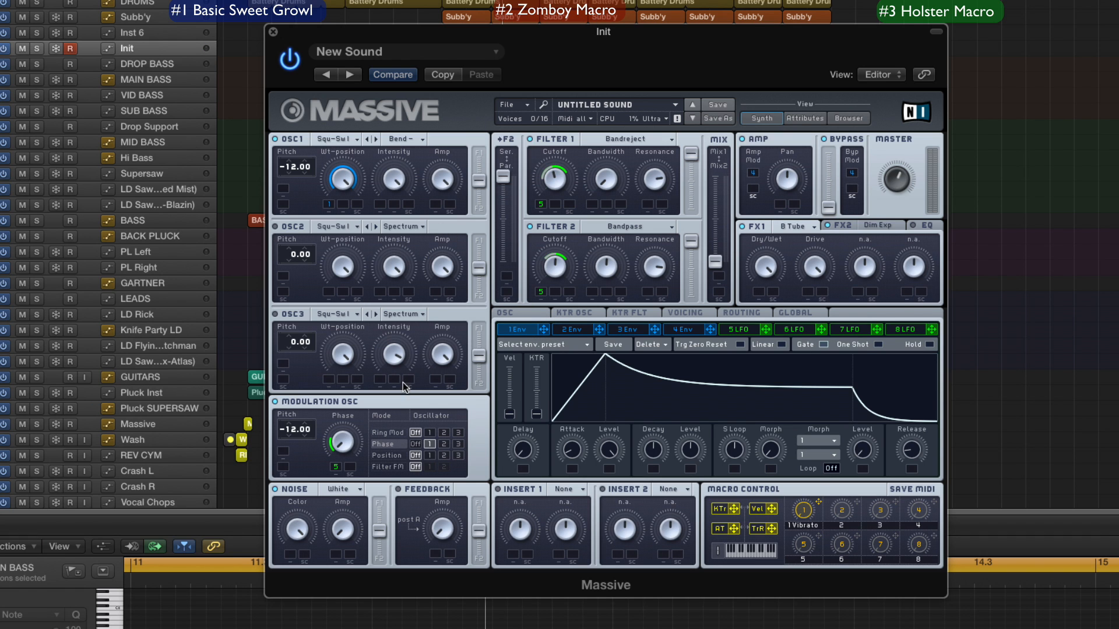
{"action": "left_click_drag", "start_coordinate": [543, 330], "coordinate": [379, 204]}
Lengthen Envelope 1's attack and raise its decay level to maximum.
{"action": "left_click_drag", "start_coordinate": [556, 454], "coordinate": [571, 424]}
{"action": "left_click_drag", "start_coordinate": [701, 462], "coordinate": [692, 370]}
{"action": "mouse_move", "coordinate": [580, 449]}
{"action": "left_mouse_down"}
{"action": "mouse_move", "coordinate": [584, 413]}
{"action": "mouse_move", "coordinate": [583, 431]}
{"action": "left_mouse_up"}
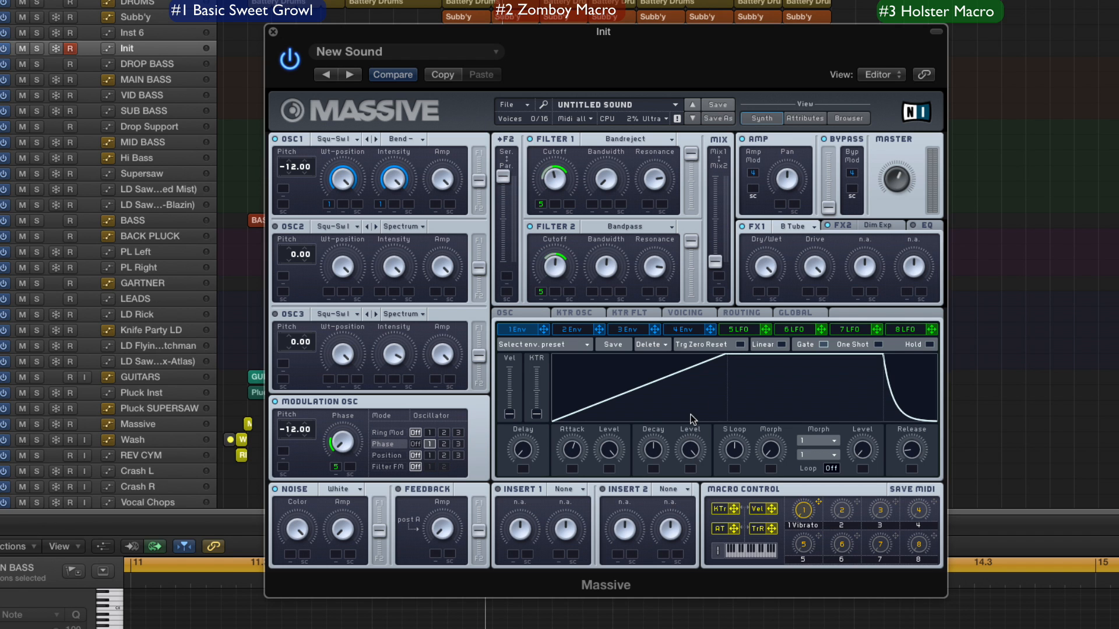
{"action": "left_click_drag", "start_coordinate": [572, 449], "coordinate": [576, 484]}
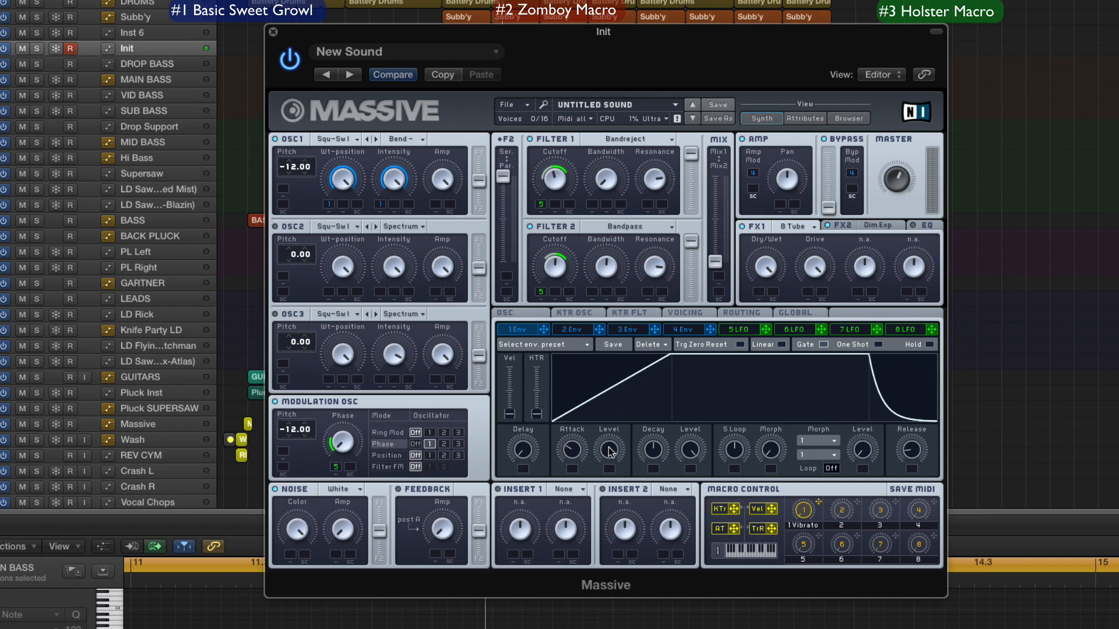
Lower Envelope 1's attack level and decay level to zero.
{"action": "left_click_drag", "start_coordinate": [608, 448], "coordinate": [633, 570]}
{"action": "left_click_drag", "start_coordinate": [688, 451], "coordinate": [690, 477]}
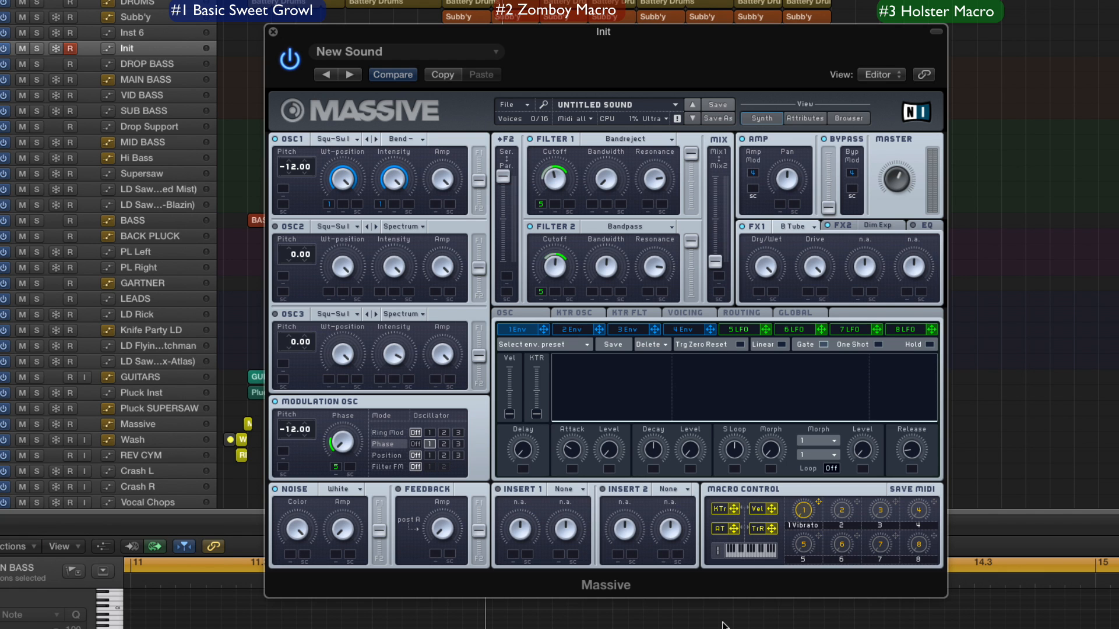
{"action": "left_click_drag", "start_coordinate": [690, 444], "coordinate": [656, 215]}
{"action": "left_click_drag", "start_coordinate": [606, 450], "coordinate": [609, 269]}
{"action": "left_click_drag", "start_coordinate": [580, 451], "coordinate": [633, 595]}
{"action": "left_click_drag", "start_coordinate": [689, 445], "coordinate": [708, 618]}
Assign Macro 2 to Envelope 1's attack level and decay level.
{"action": "left_click_drag", "start_coordinate": [856, 502], "coordinate": [609, 470]}
{"action": "left_click_drag", "start_coordinate": [856, 505], "coordinate": [690, 458]}
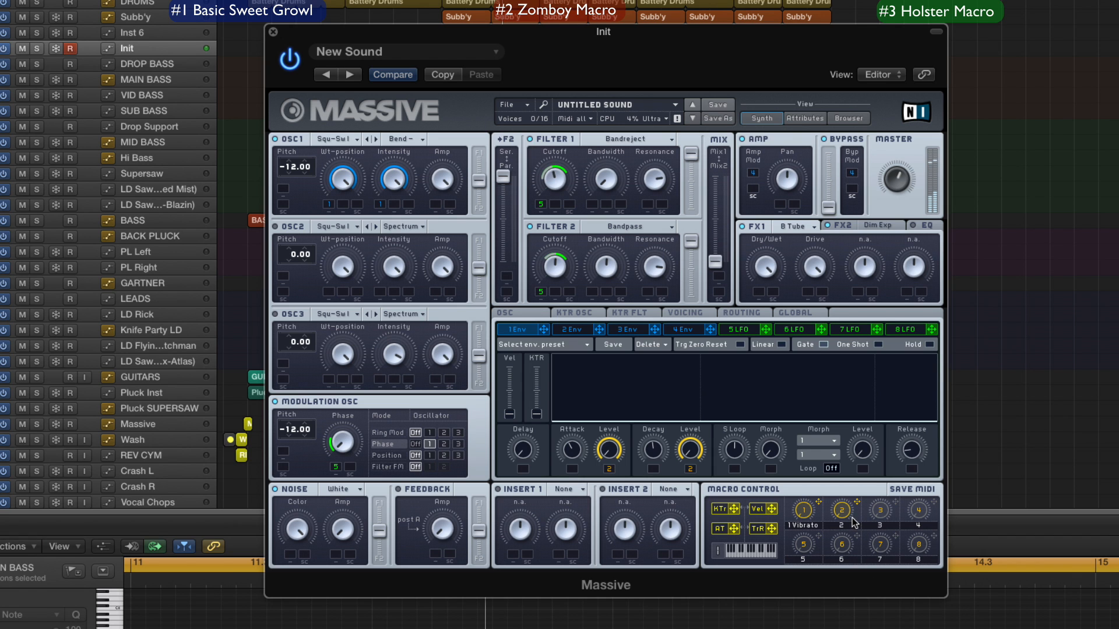
Try Gentle Speech in OSC1 and replace it with the Scrap Yard wavetable.
{"action": "left_click", "coordinate": [343, 140]}
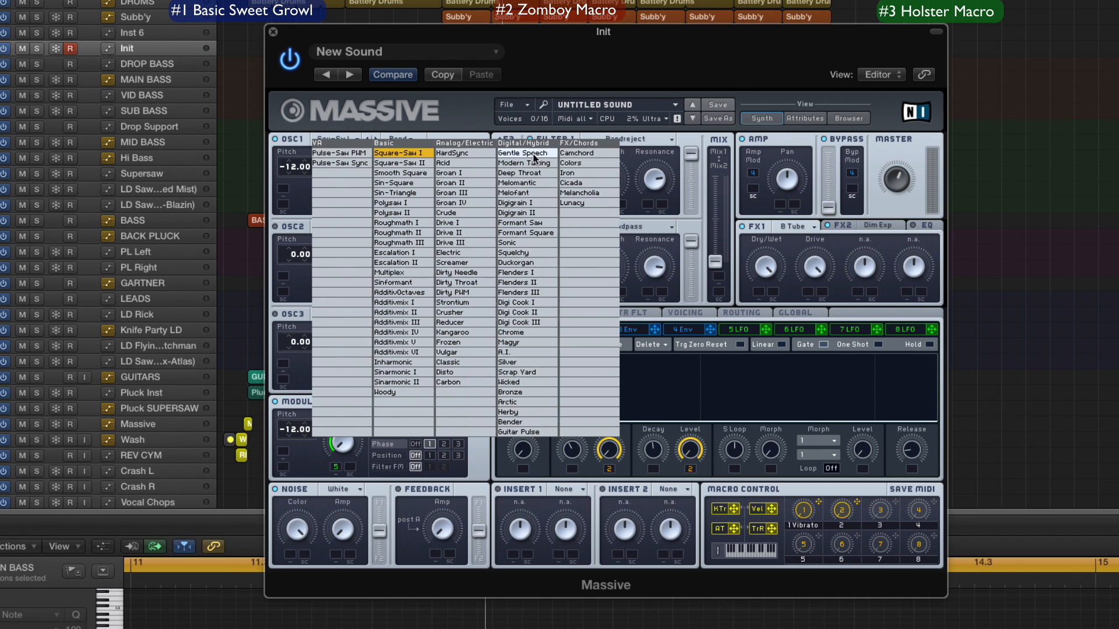
{"action": "left_click", "coordinate": [531, 155]}
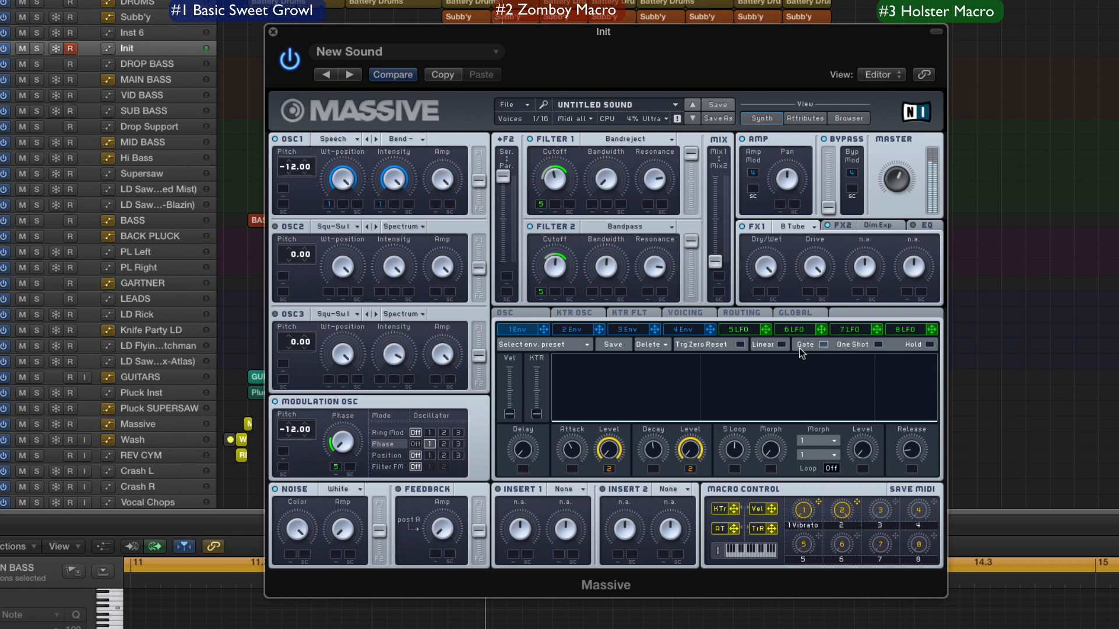
{"action": "left_click", "coordinate": [356, 140]}
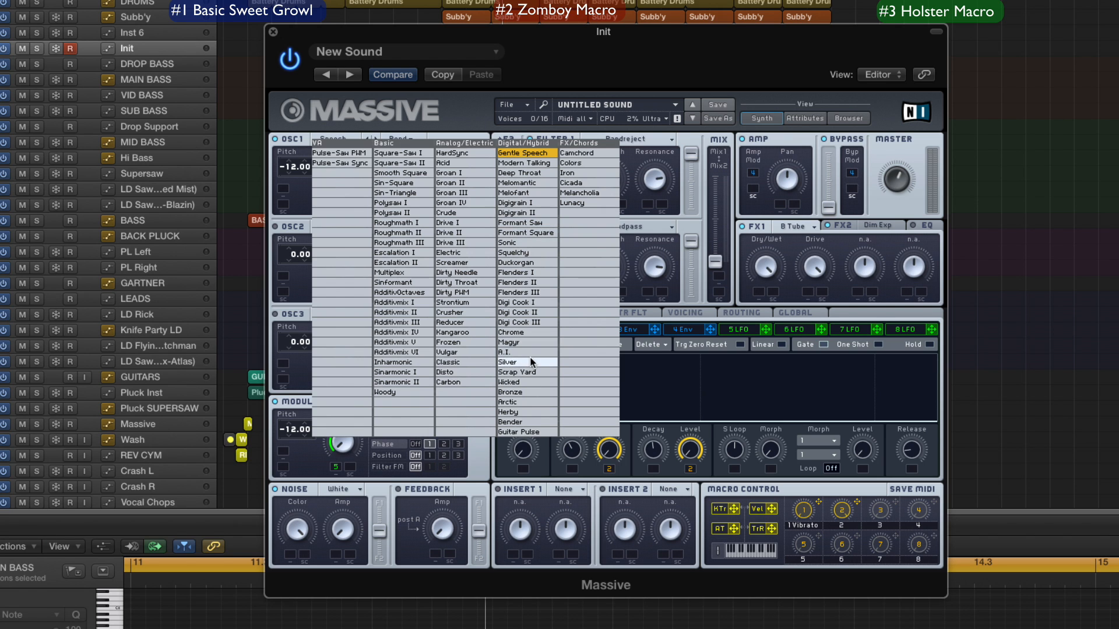
{"action": "left_click", "coordinate": [532, 371]}
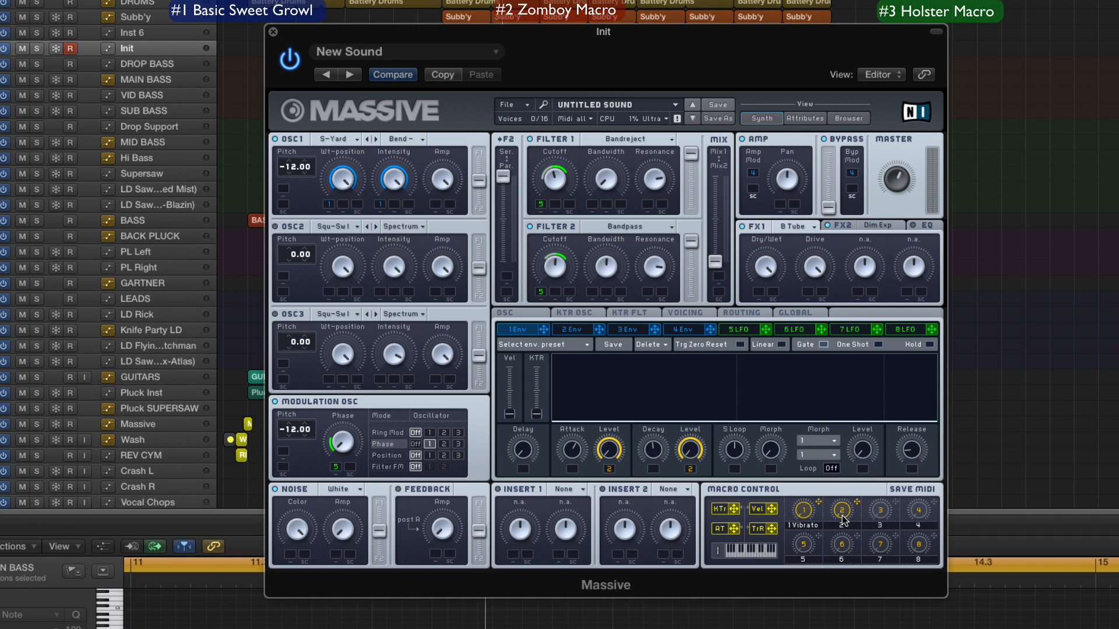
Name Macro 2 "zomboy".
{"action": "left_click_drag", "start_coordinate": [852, 525], "coordinate": [822, 524]}
{"action": "type", "text": "zomboy"}
{"action": "key", "text": "Return"}
Raise Envelope 1's attack level and decay level to maximum, and bring both back down.
{"action": "left_click_drag", "start_coordinate": [617, 448], "coordinate": [592, 328]}
{"action": "left_click_drag", "start_coordinate": [694, 458], "coordinate": [670, 273]}
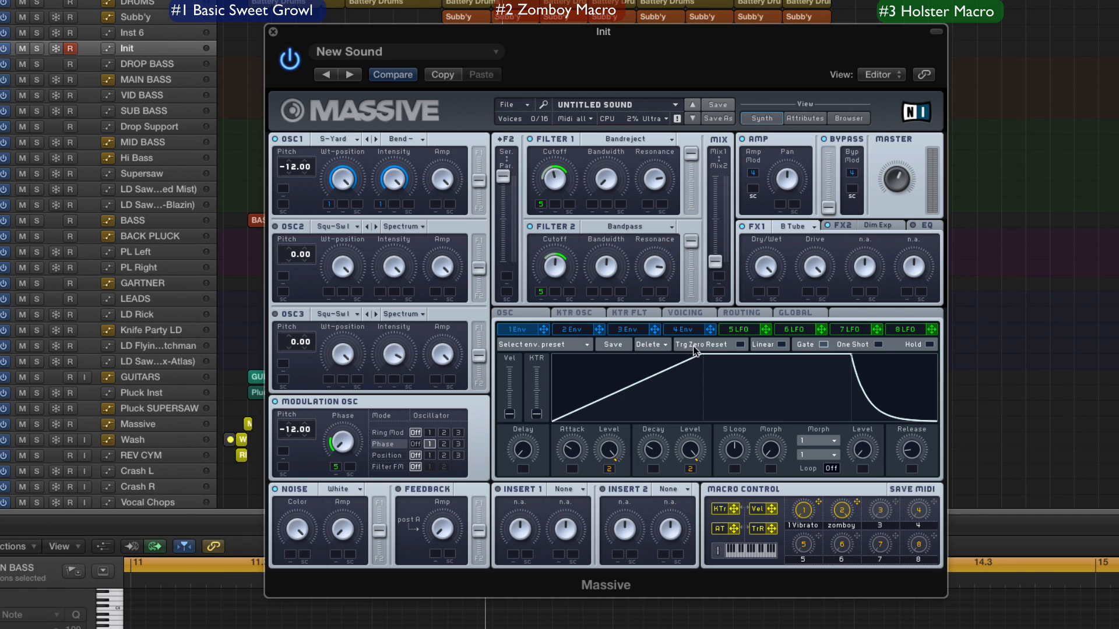
{"action": "left_click_drag", "start_coordinate": [607, 452], "coordinate": [720, 506]}
{"action": "left_click_drag", "start_coordinate": [684, 443], "coordinate": [686, 509]}
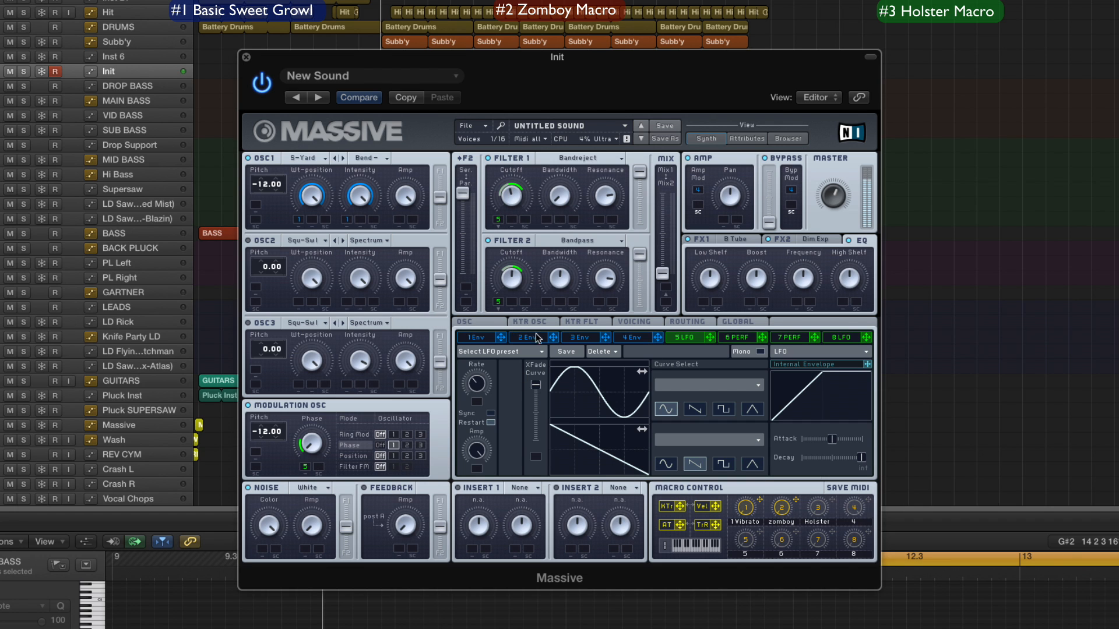
Modulate LFO 5's amp, the EQ's high shelf and Filter 2's cutoff with Macro 3.
{"action": "left_click_drag", "start_coordinate": [476, 470], "coordinate": [476, 469]}
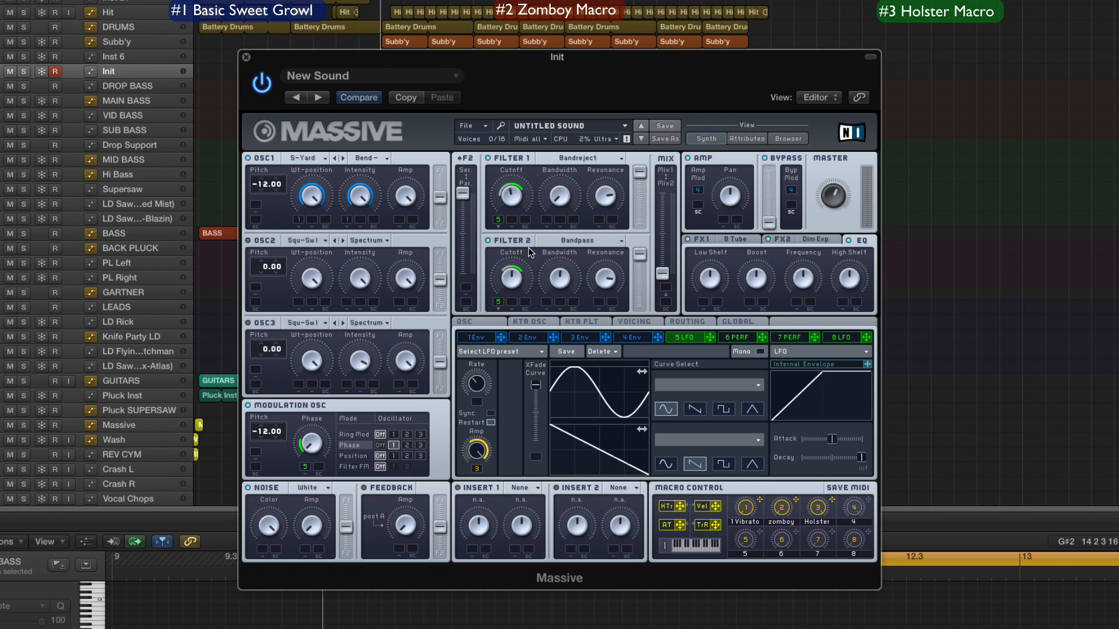
{"action": "left_click_drag", "start_coordinate": [832, 500], "coordinate": [512, 274]}
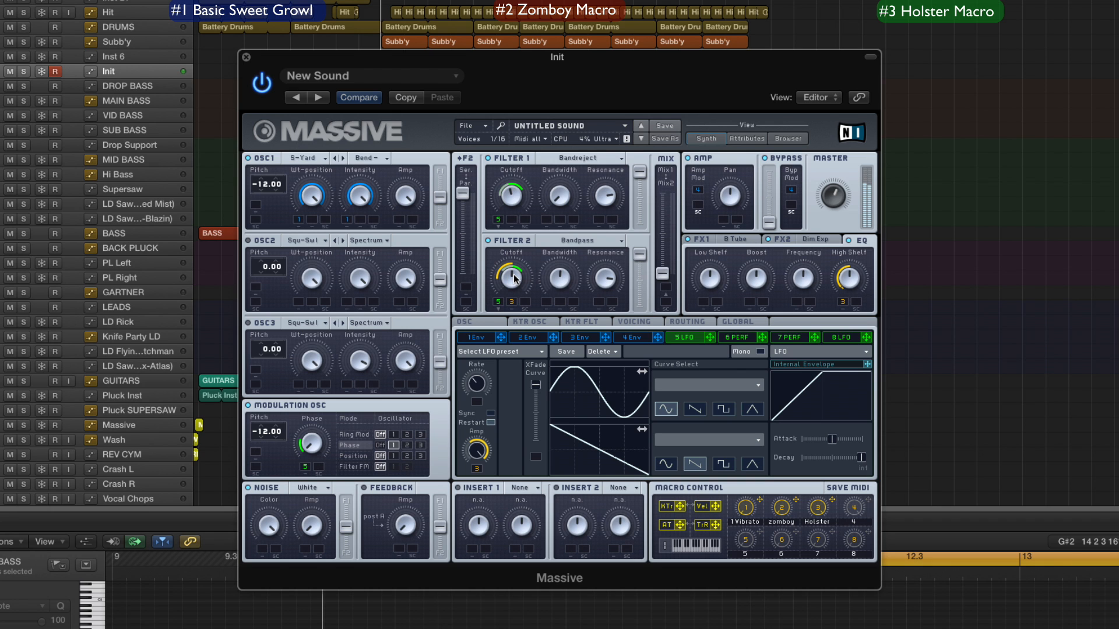
{"action": "left_click_drag", "start_coordinate": [362, 203], "coordinate": [325, 195]}
Assign Macro 3 to Filter 1's resonance and FX1's dry/wet, with the full modulation range on dry/wet.
{"action": "mouse_move", "coordinate": [832, 499]}
{"action": "left_mouse_down"}
{"action": "mouse_move", "coordinate": [608, 215]}
{"action": "mouse_move", "coordinate": [599, 296]}
{"action": "mouse_move", "coordinate": [601, 225]}
{"action": "mouse_move", "coordinate": [602, 244]}
{"action": "left_mouse_up"}
{"action": "left_click", "coordinate": [737, 240]}
{"action": "left_click_drag", "start_coordinate": [831, 500], "coordinate": [705, 338]}
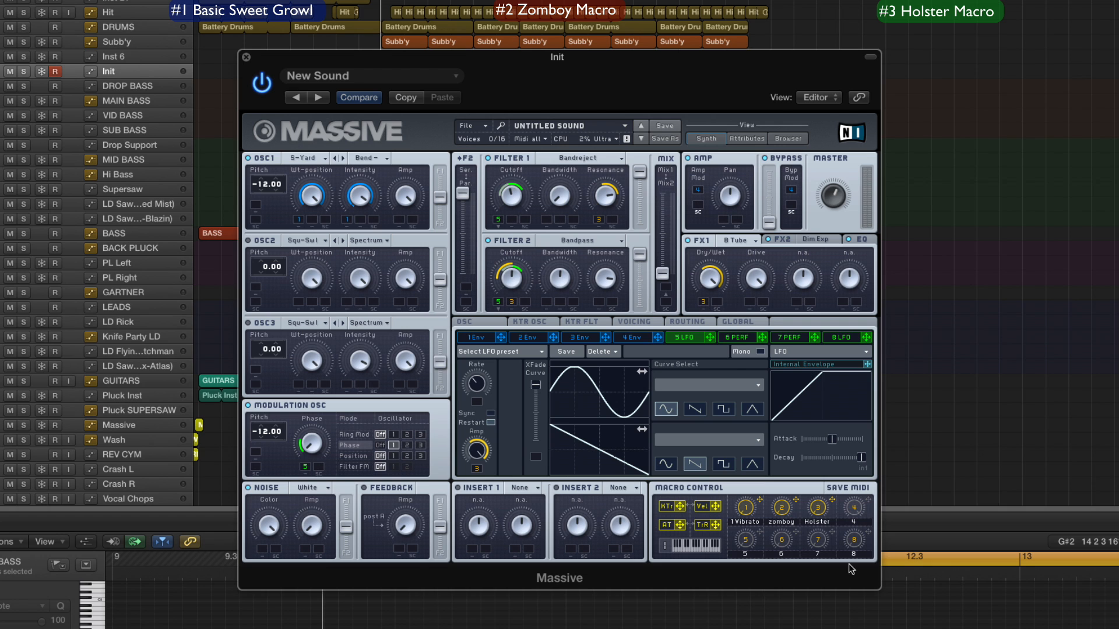
{"action": "left_click_drag", "start_coordinate": [713, 297], "coordinate": [714, 328]}
Assign Performer 7 to the serial/parallel fader and the filter mix fader, with modulation spanning each fader.
{"action": "left_click", "coordinate": [771, 338]}
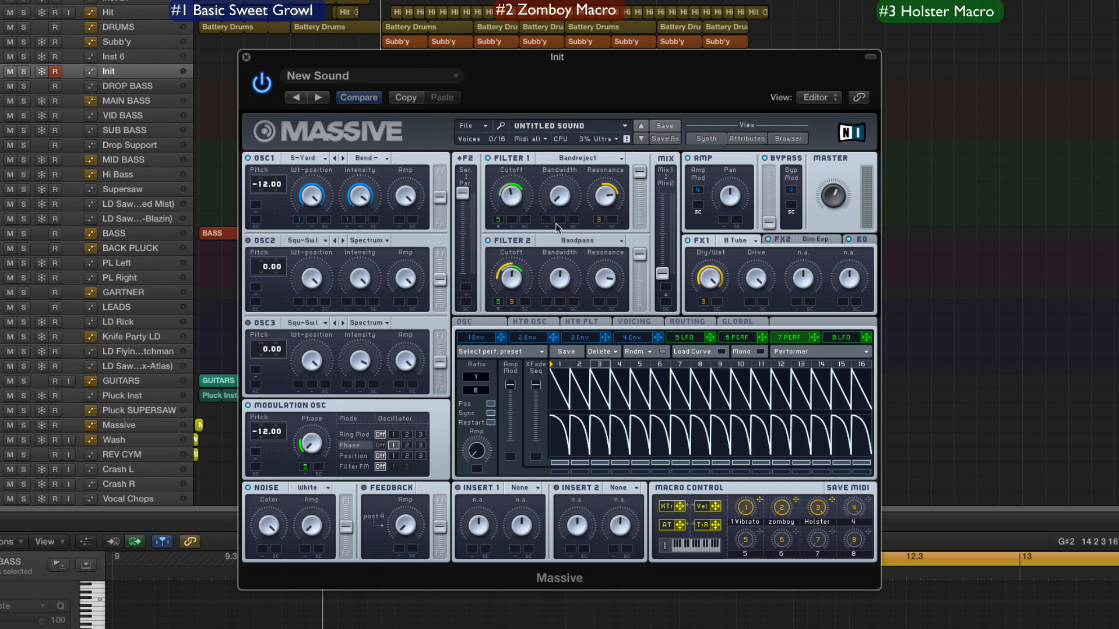
{"action": "left_click_drag", "start_coordinate": [463, 193], "coordinate": [478, 295]}
{"action": "left_click_drag", "start_coordinate": [814, 337], "coordinate": [466, 287]}
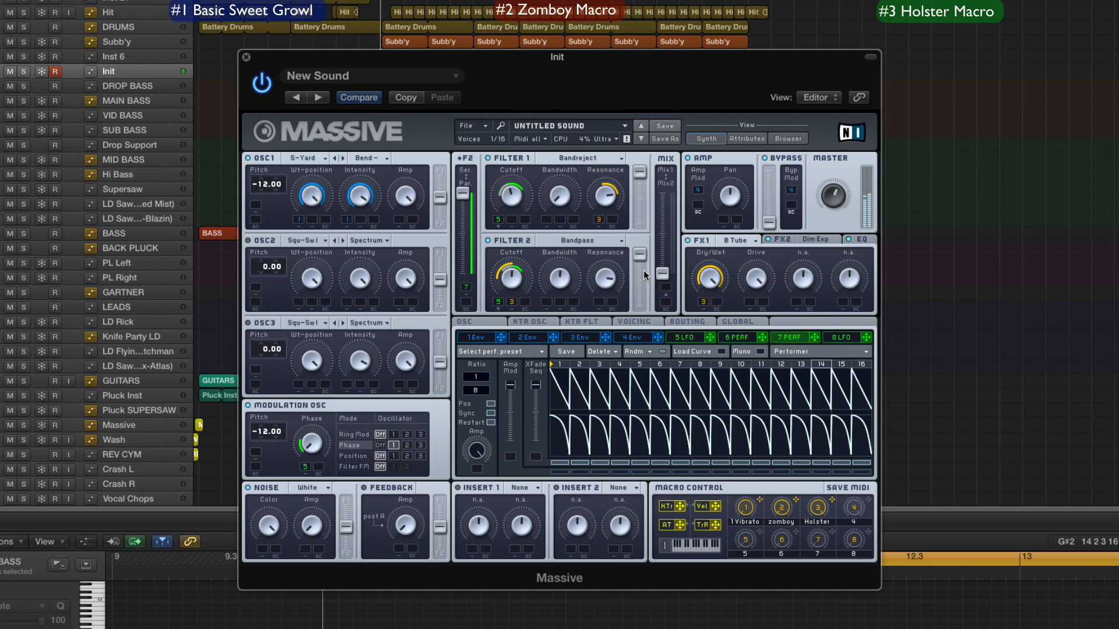
{"action": "left_click_drag", "start_coordinate": [663, 274], "coordinate": [674, 110]}
{"action": "left_click_drag", "start_coordinate": [662, 193], "coordinate": [663, 273]}
Assign Macro 4 to Performer 7's amp with full range and name the macro "Rhythm".
{"action": "left_click_drag", "start_coordinate": [868, 500], "coordinate": [477, 468]}
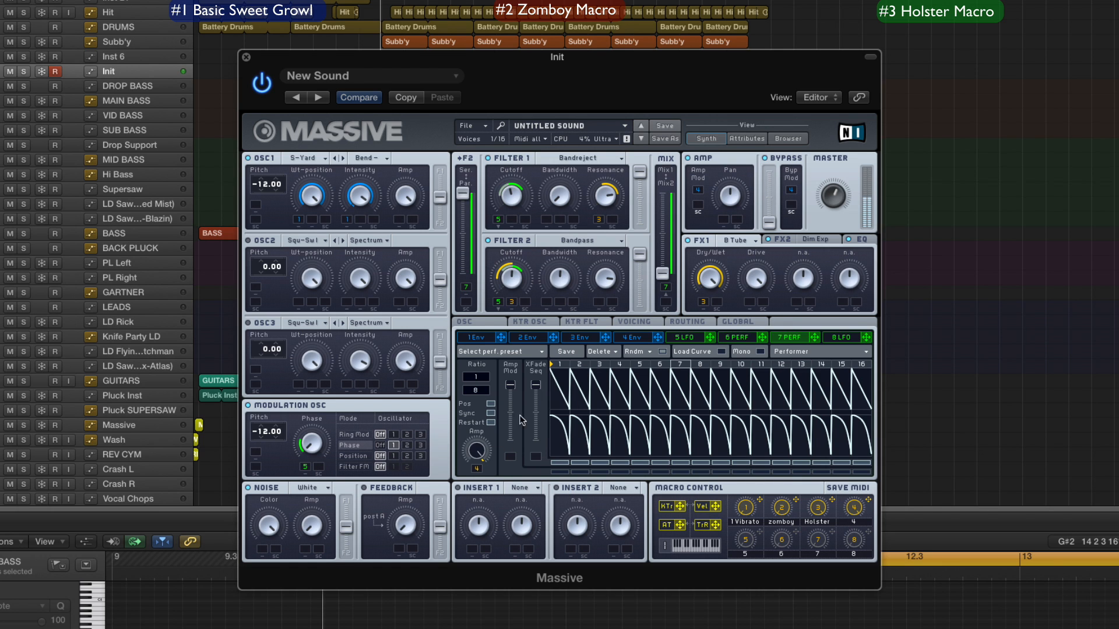
{"action": "left_click_drag", "start_coordinate": [483, 452], "coordinate": [484, 434]}
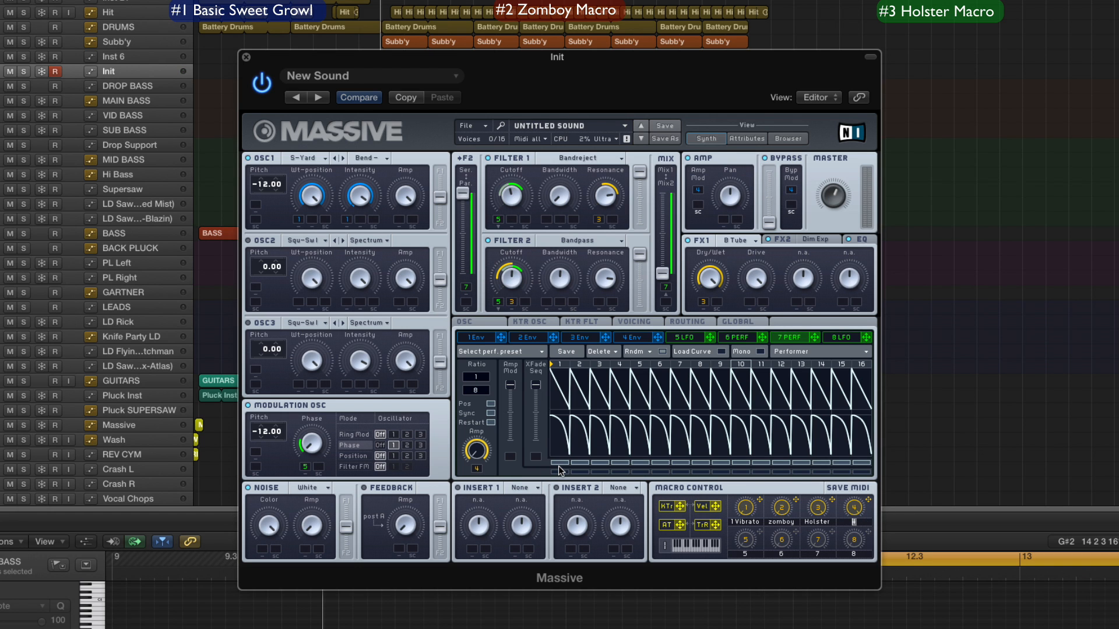
{"action": "type", "text": "hythm"}
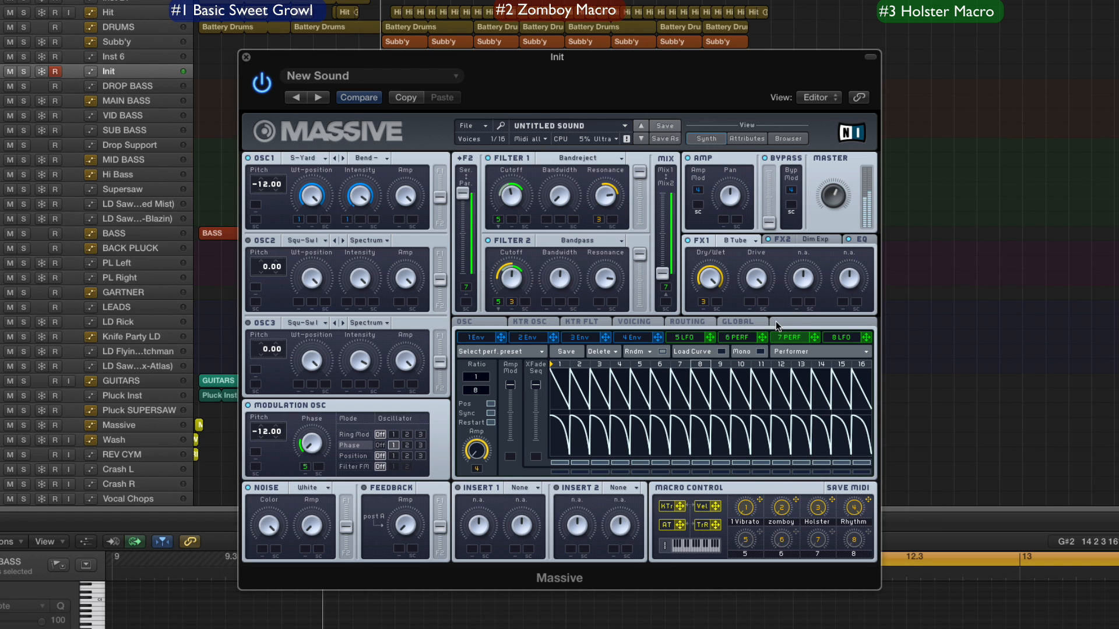
Assign Performer 7 to the bandwidth and cutoff of both Filter 1 and Filter 2.
{"action": "left_click_drag", "start_coordinate": [815, 341], "coordinate": [548, 316]}
{"action": "left_click_drag", "start_coordinate": [815, 339], "coordinate": [547, 224]}
{"action": "mouse_move", "coordinate": [546, 221]}
{"action": "left_mouse_down"}
{"action": "mouse_move", "coordinate": [535, 138]}
{"action": "mouse_move", "coordinate": [536, 203]}
{"action": "left_mouse_up"}
{"action": "left_click_drag", "start_coordinate": [815, 338], "coordinate": [517, 253]}
{"action": "left_click_drag", "start_coordinate": [819, 338], "coordinate": [534, 305]}
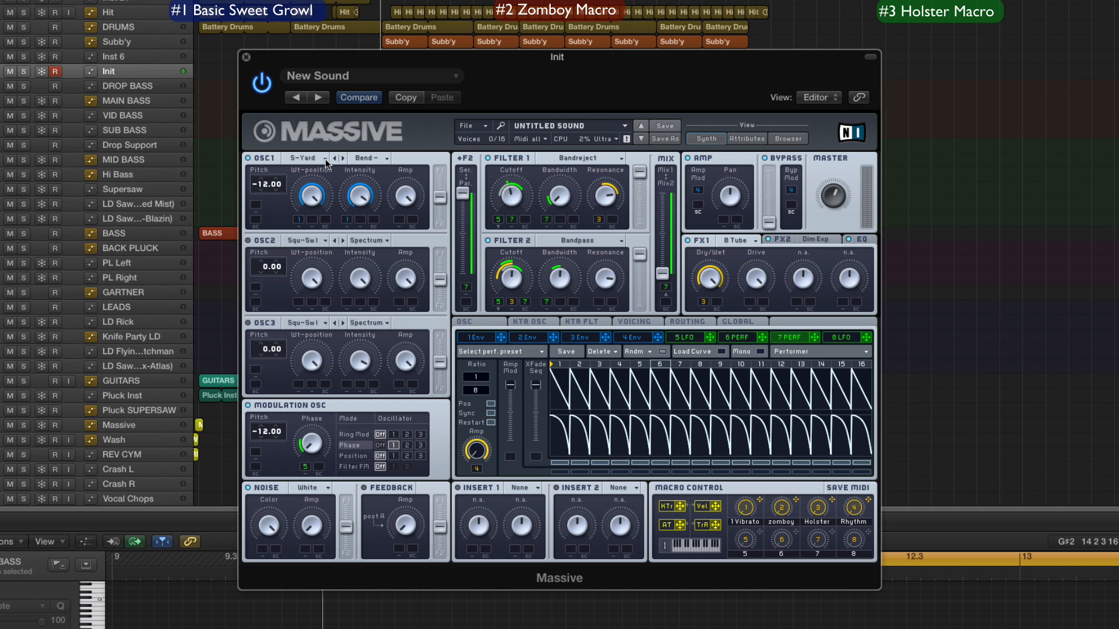
Play back the arrangement around the end of the drop section to audition the bass in context.
{"action": "key", "text": "space"}
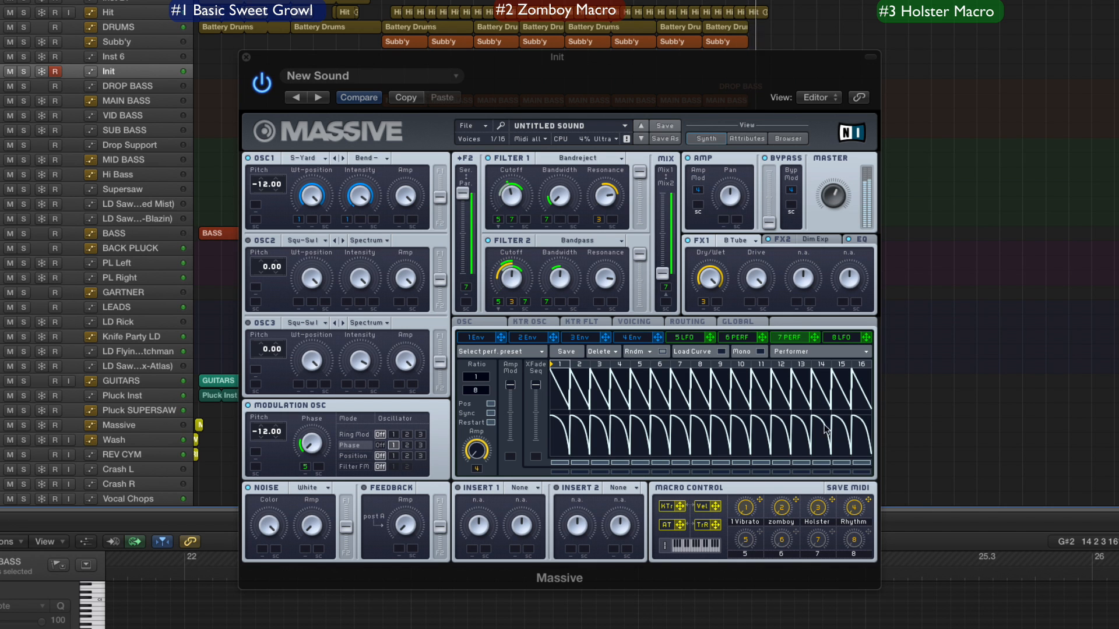
{"action": "left_click", "coordinate": [866, 573]}
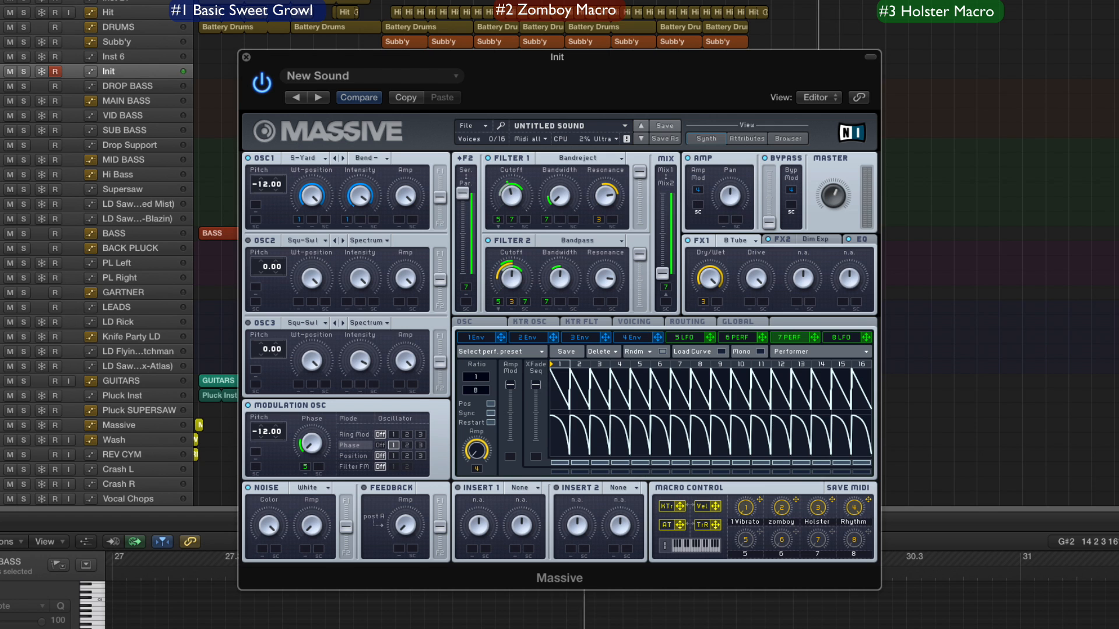
{"action": "key", "text": "space"}
{"action": "left_click", "coordinate": [737, 1]}
{"action": "key", "text": "space"}
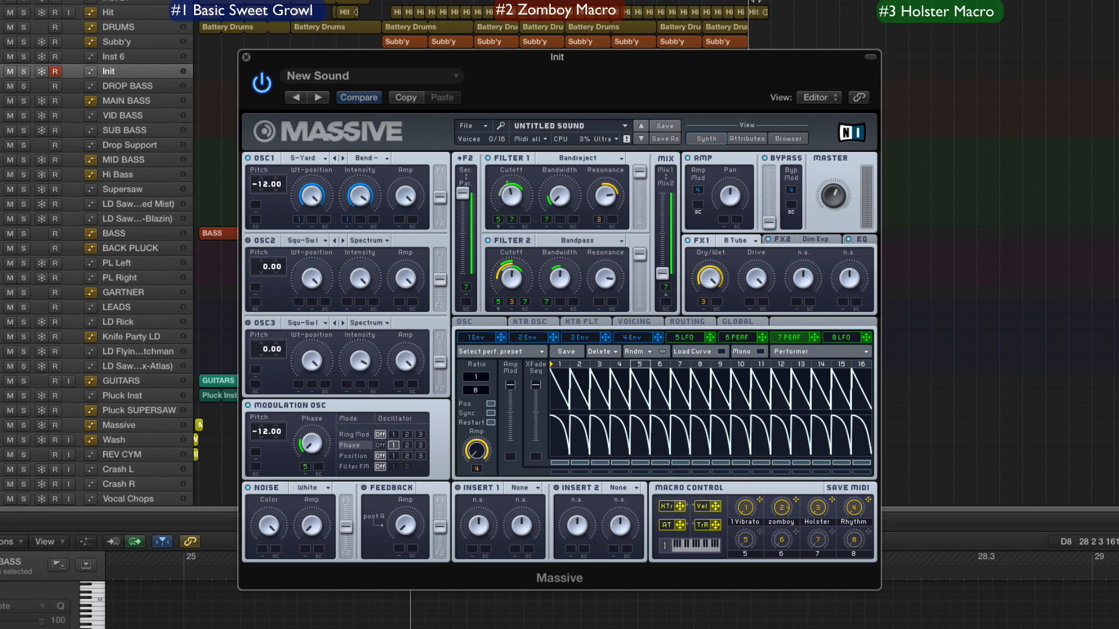
{"action": "left_click", "coordinate": [743, 2]}
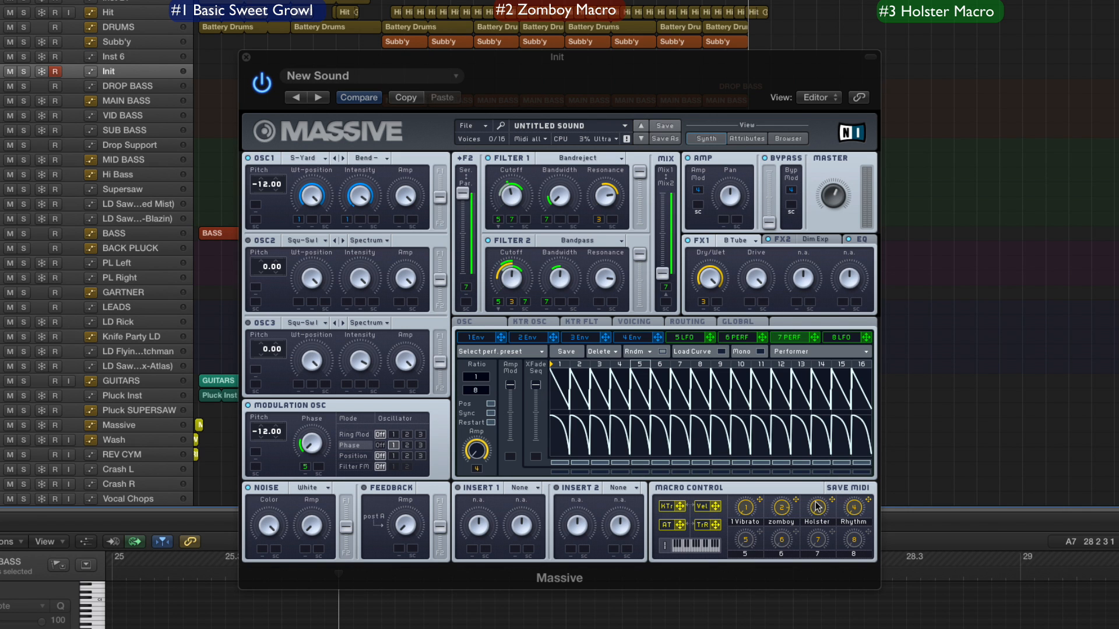
{"action": "left_click", "coordinate": [807, 441]}
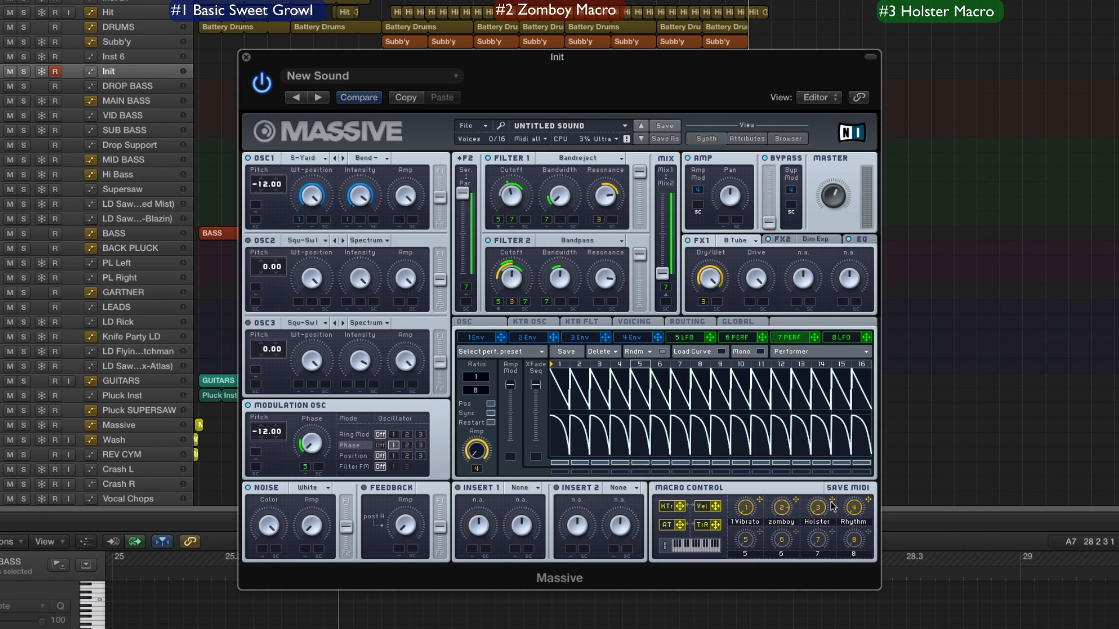